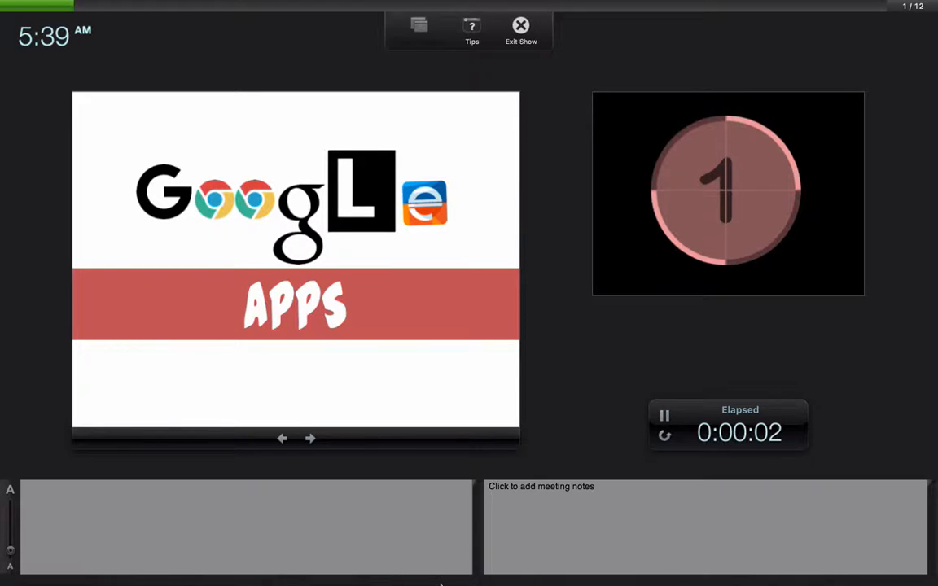
Step: Jump to slide 4 of the agenda and on to the Google Sheets slide, and end the slideshow
mouse_move(441, 583)
mouse_move(581, 584)
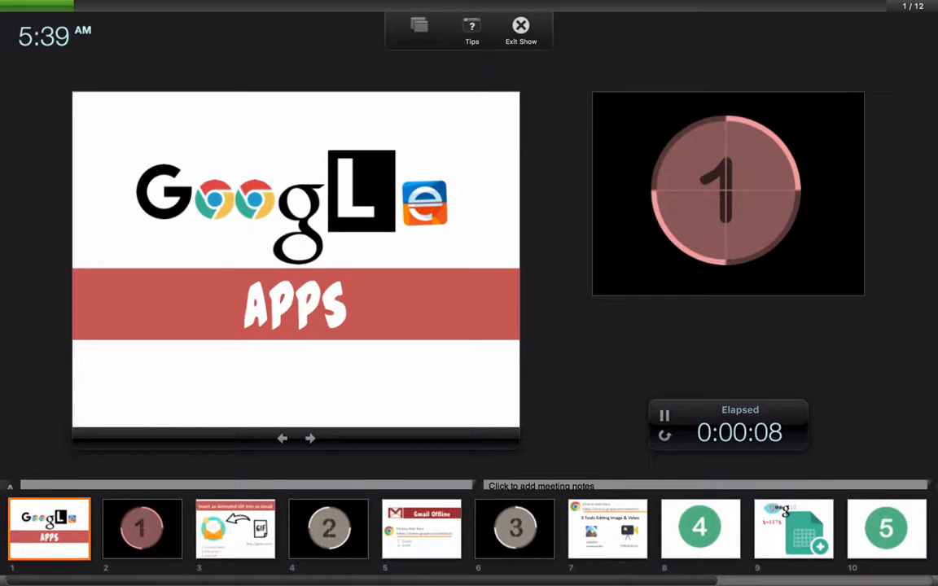
click(687, 530)
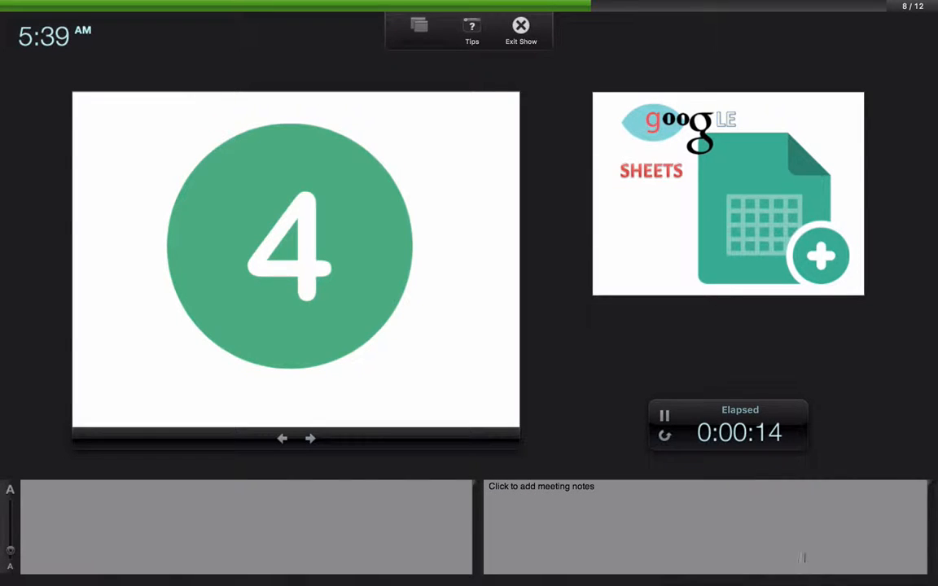
mouse_move(784, 583)
click(784, 539)
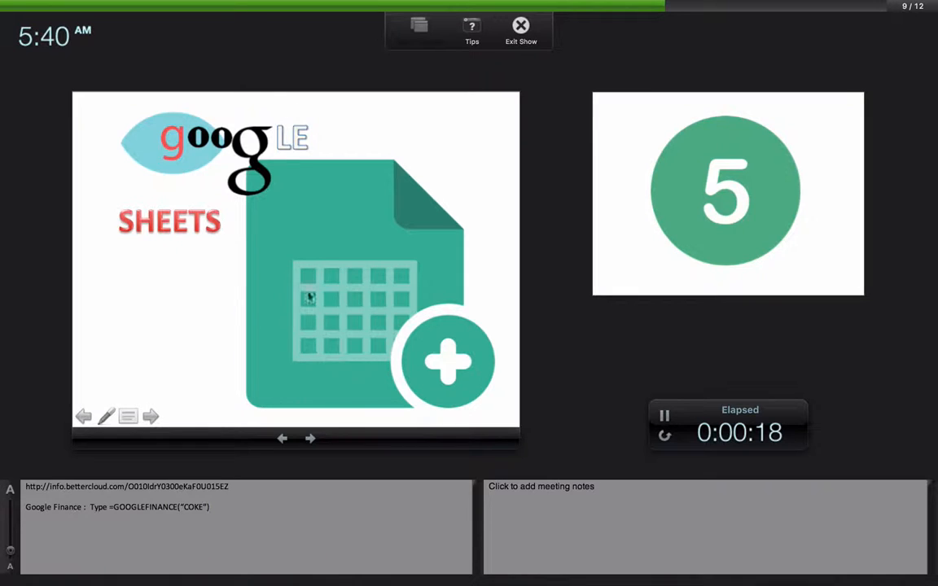
mouse_move(168, 583)
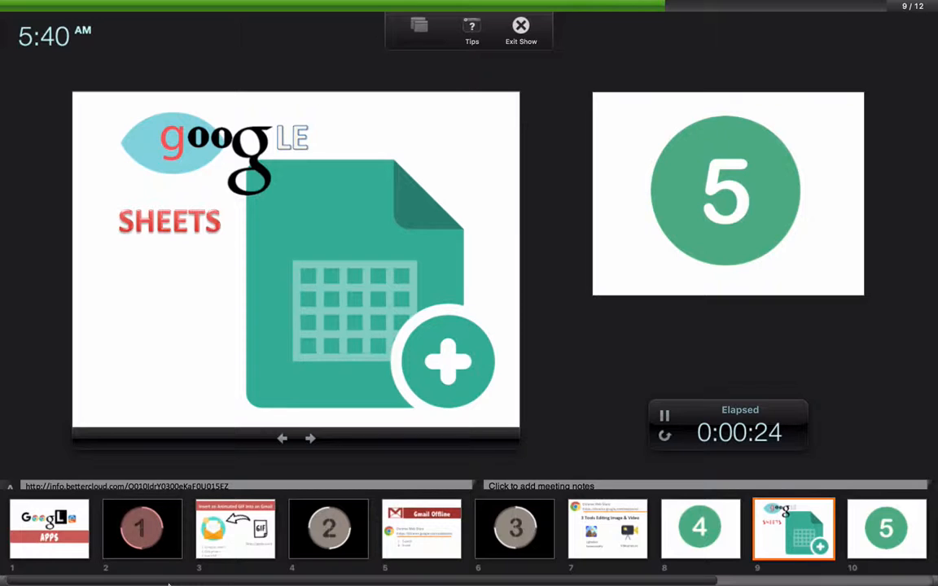
key(Escape)
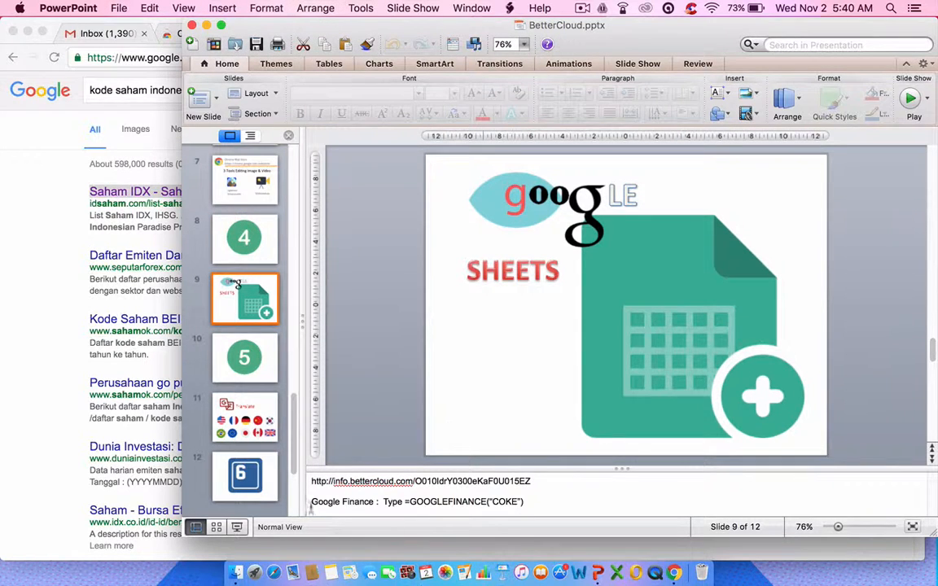
Step: Switch to Chrome and review the open "kode saham indonesia" search results, the Saham IDX list, the untitled spreadsheet and the AALI stock page
click(59, 229)
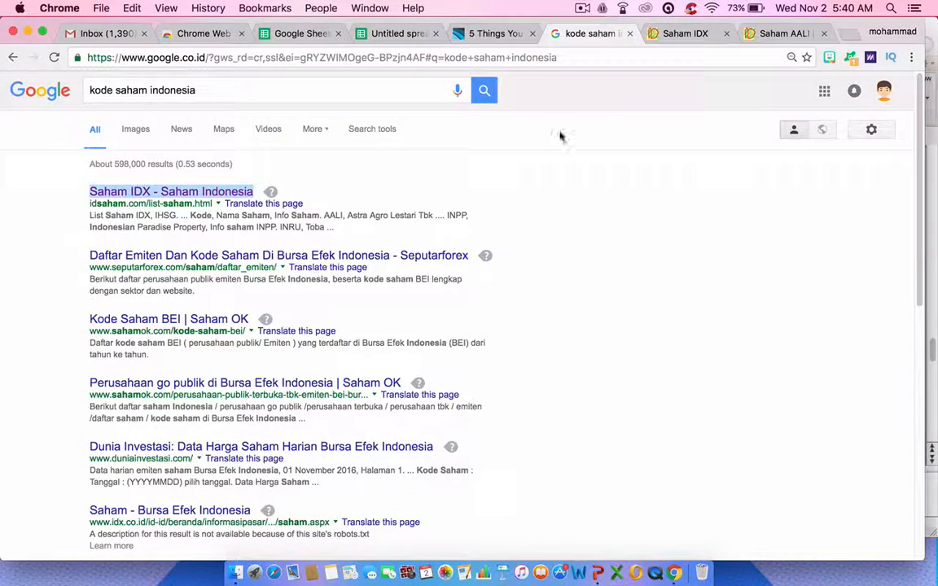
click(688, 34)
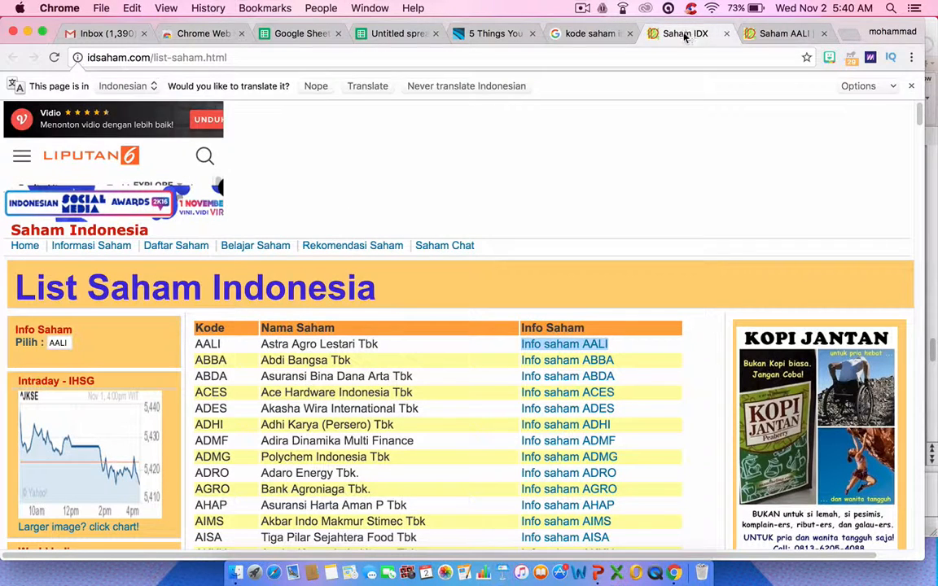
click(592, 34)
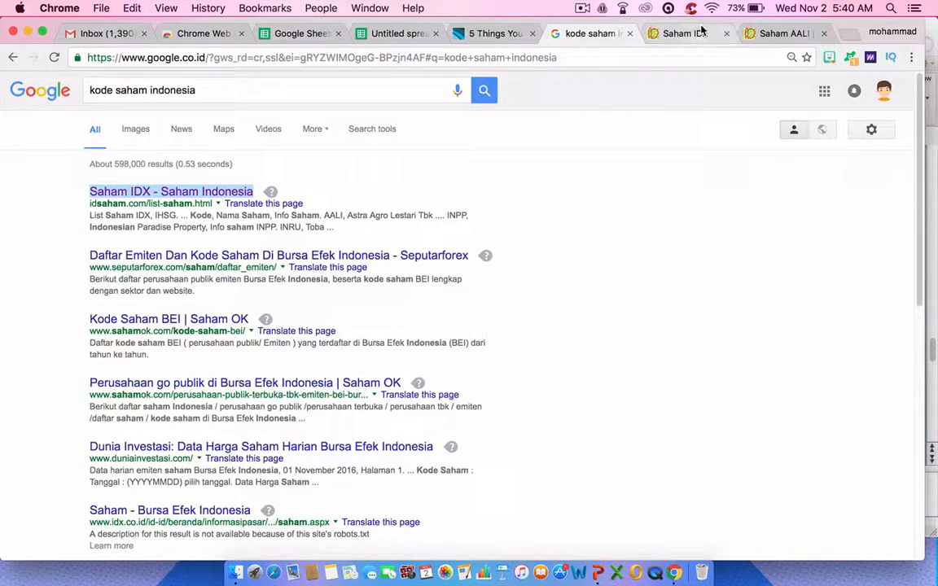
click(494, 33)
click(590, 33)
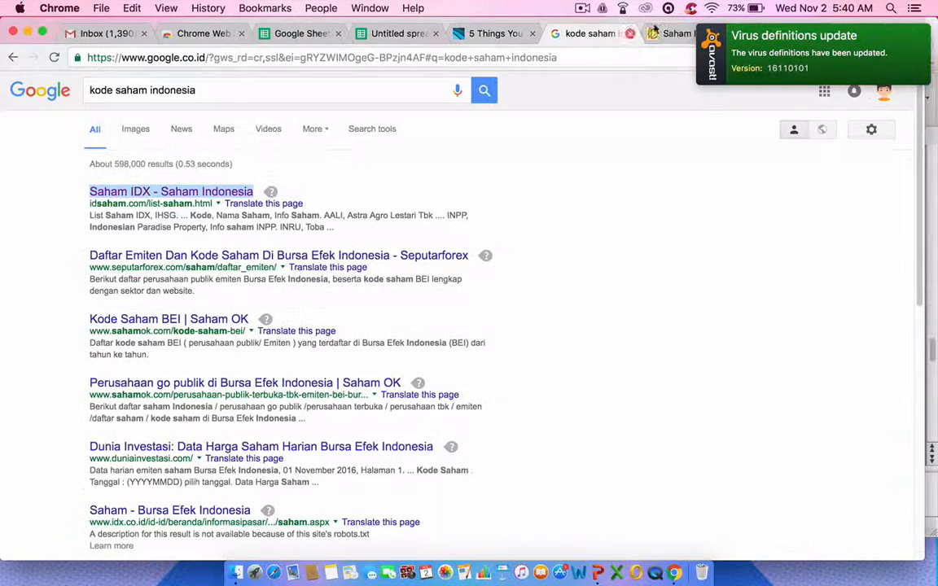
click(904, 36)
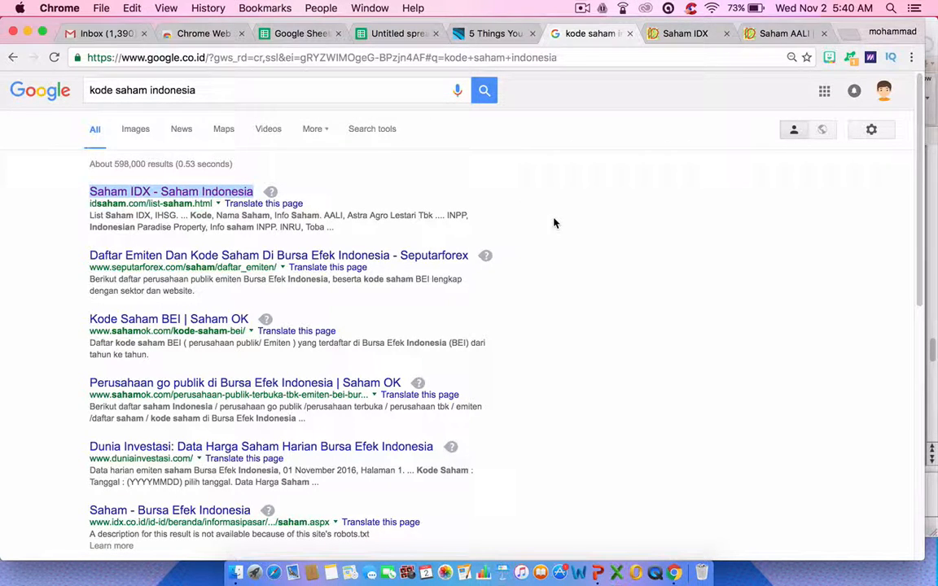
click(399, 34)
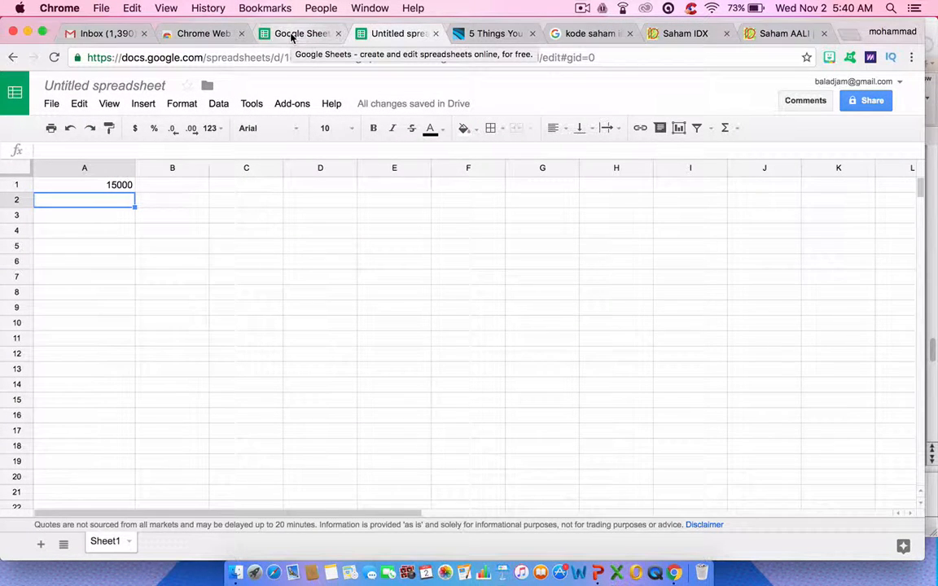
click(777, 33)
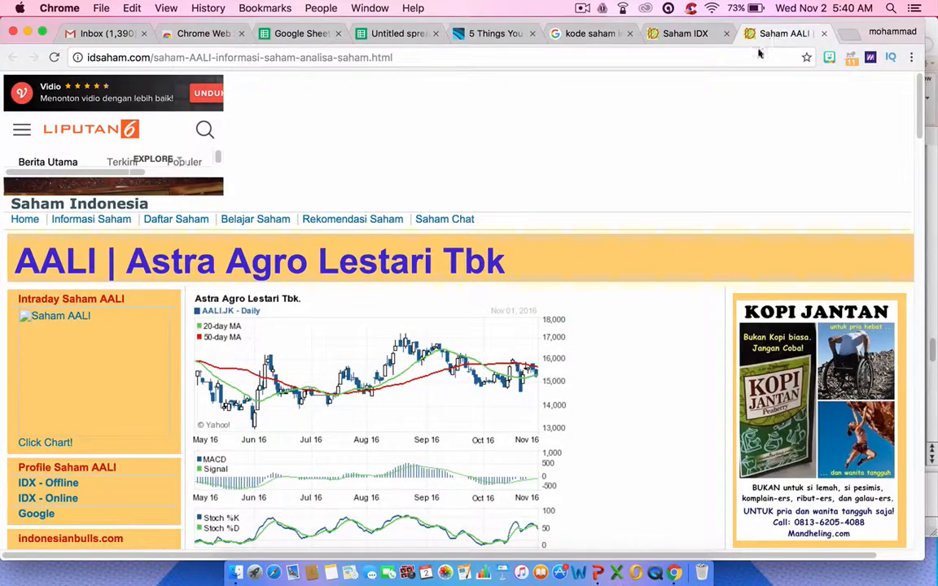
Step: Look through the stock codes and company names in the List Saham Indonesia table on the Saham IDX page
click(665, 34)
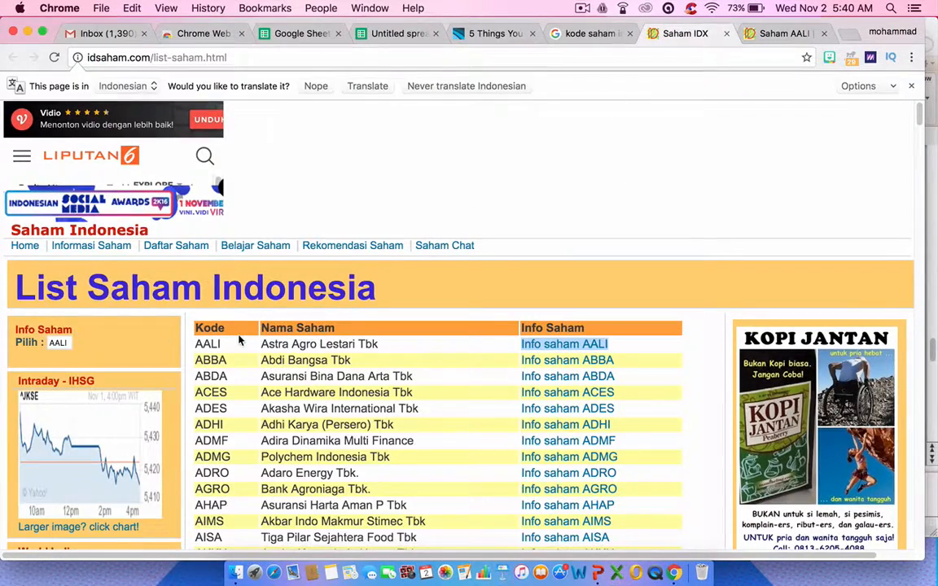
scroll(239, 341, down, 10)
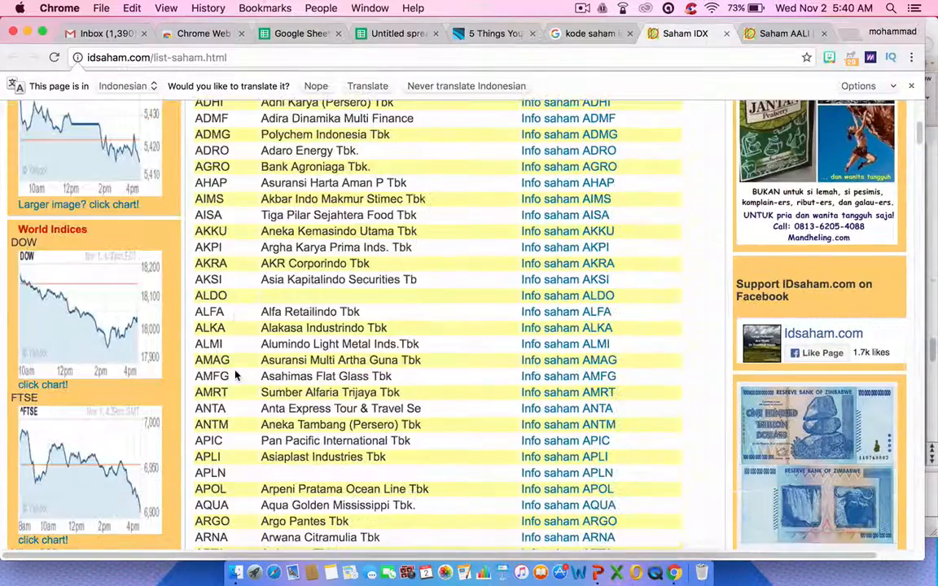
scroll(235, 375, down, 8)
scroll(244, 374, up, 20)
scroll(263, 373, down, 3)
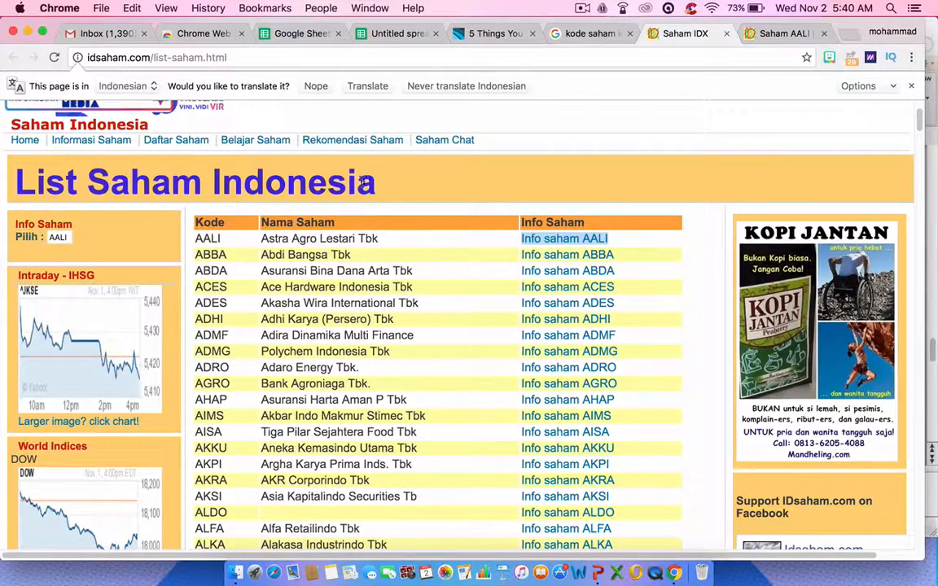
scroll(322, 225, up, 2)
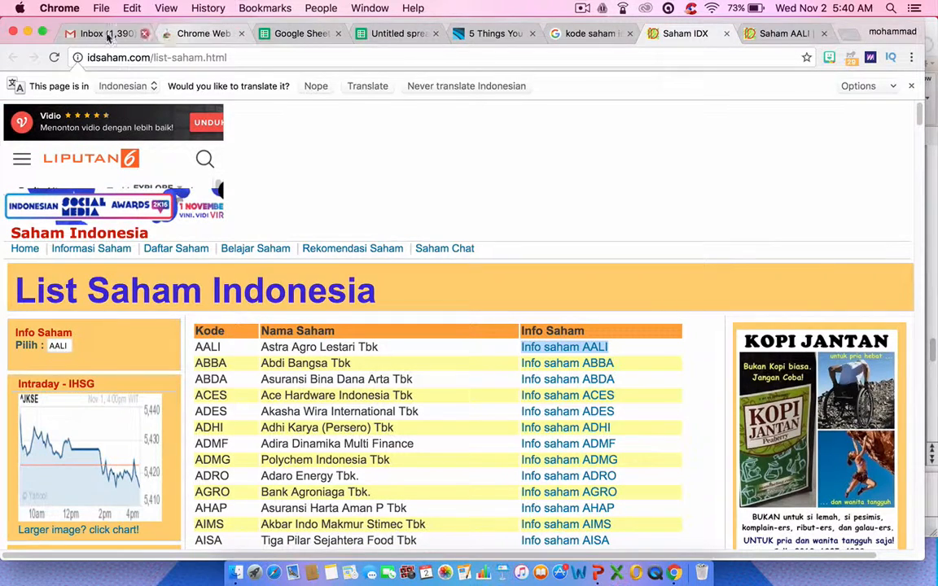
Step: View the Chrome Web Store apps page and the Google Sheets about page up to its opening banner
click(195, 34)
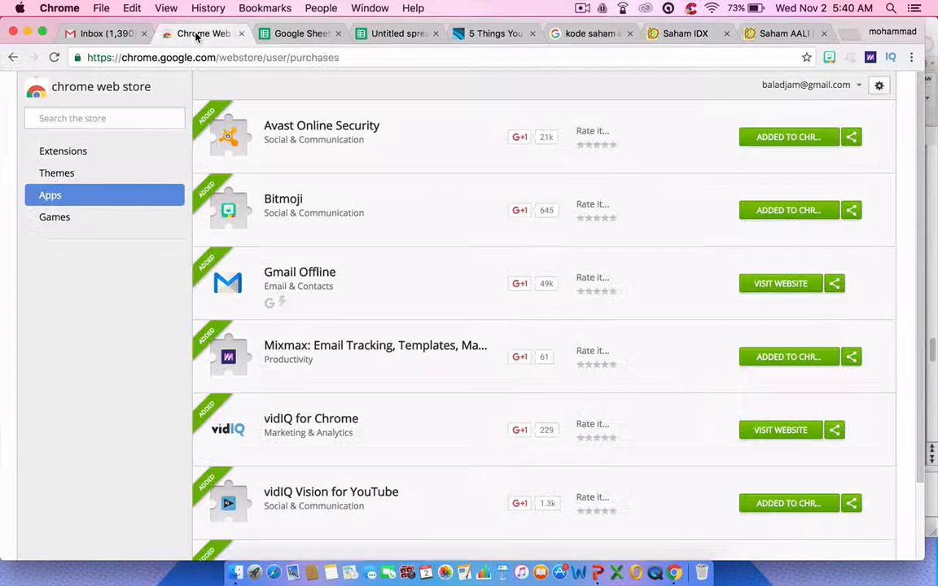
click(306, 35)
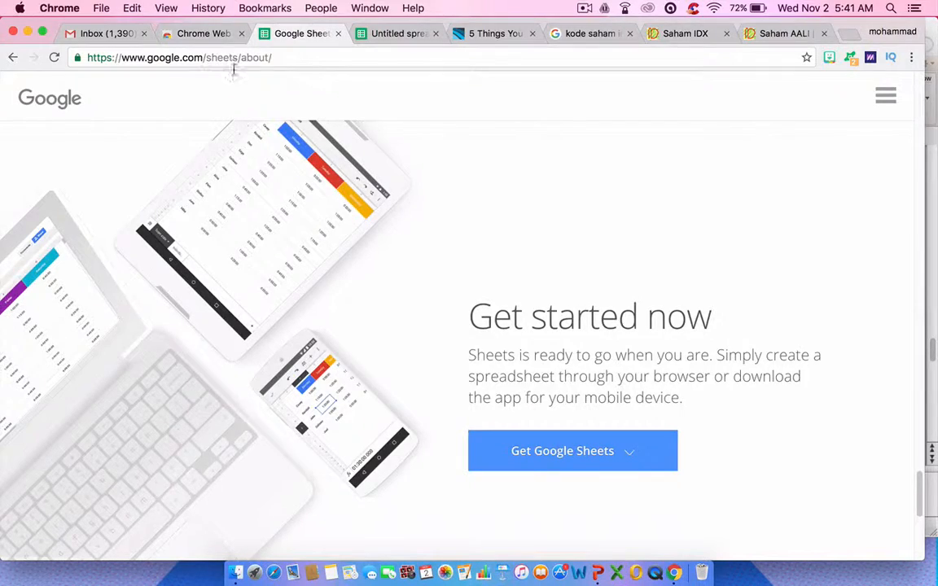
scroll(238, 107, up, 10)
scroll(275, 184, up, 5)
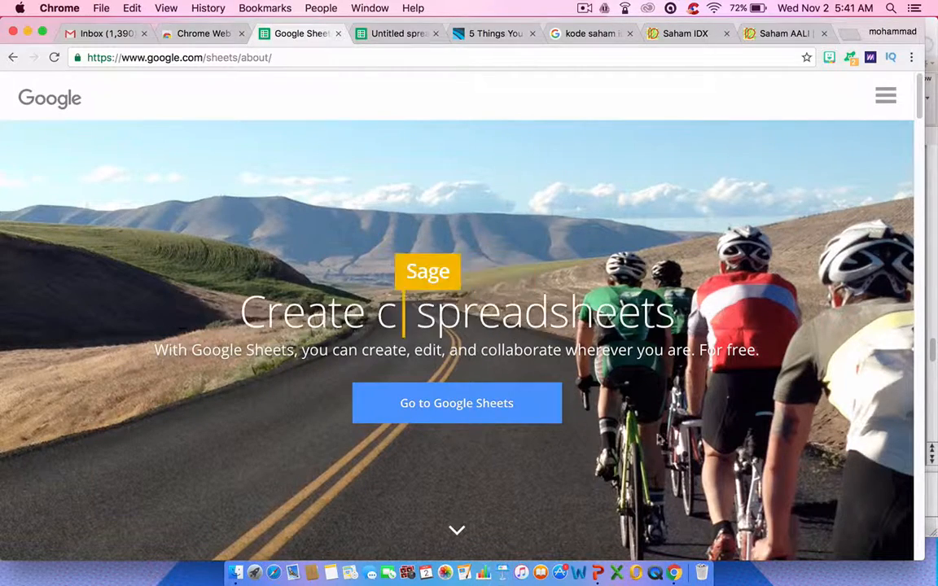
Step: Enter the stock code AALI in cell B1 of the untitled spreadsheet
click(392, 35)
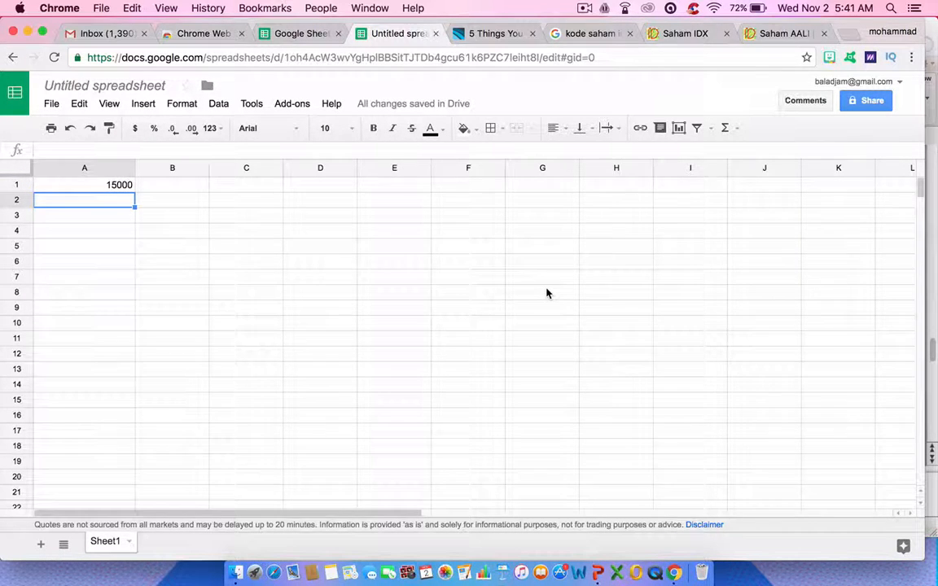
click(177, 189)
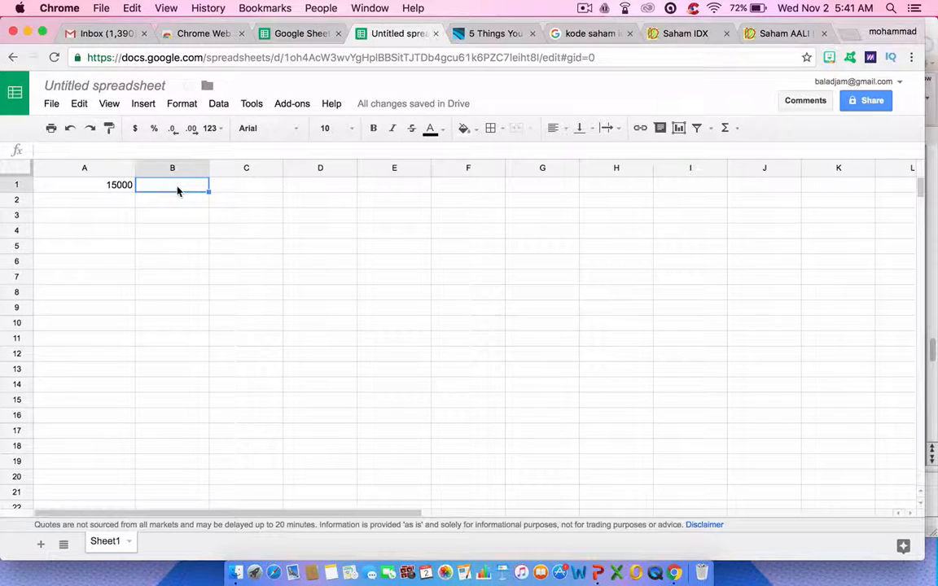
text(AALI)
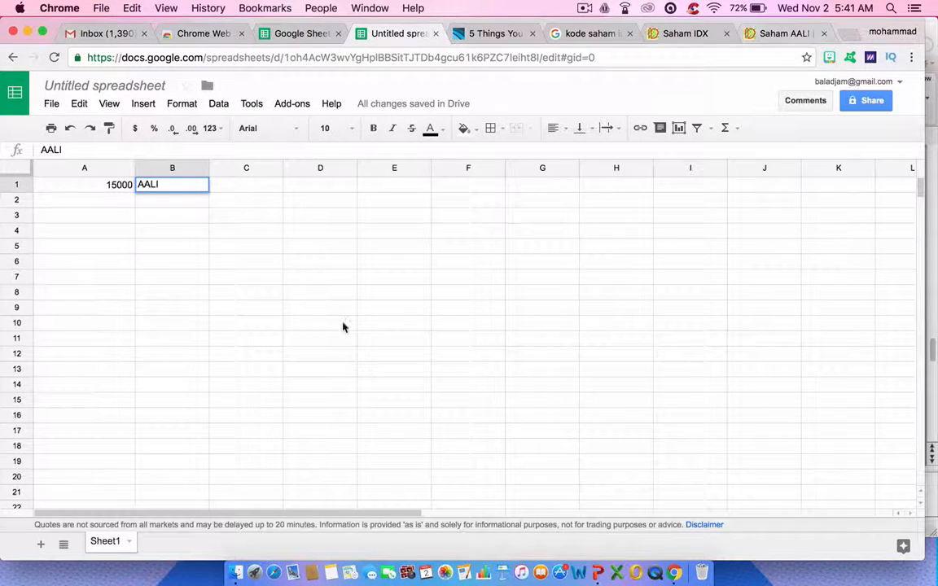
click(346, 278)
Step: Enter a GOOGLEFINANCE formula in cell A2 with the quoted stock code ABBA copied from the Saham IDX list
click(101, 206)
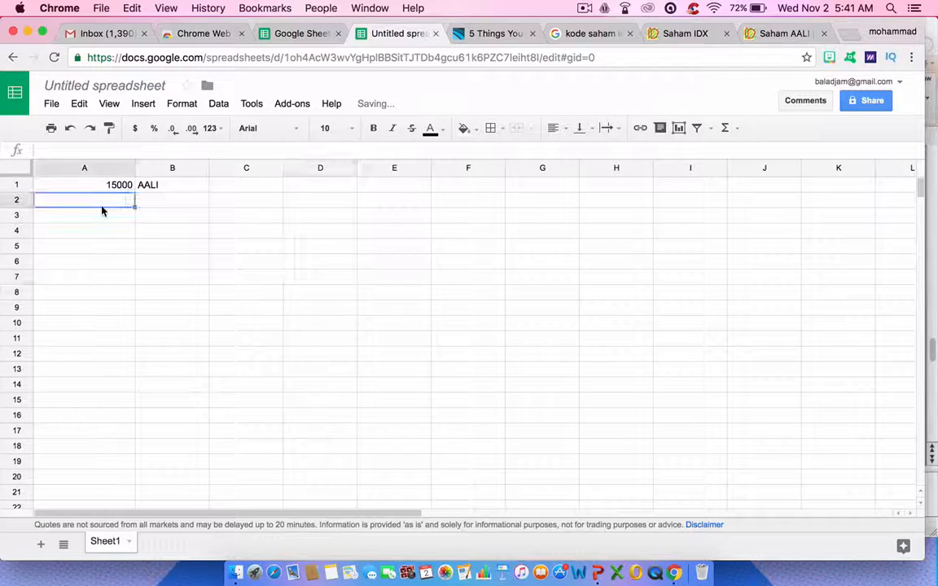
text(=)
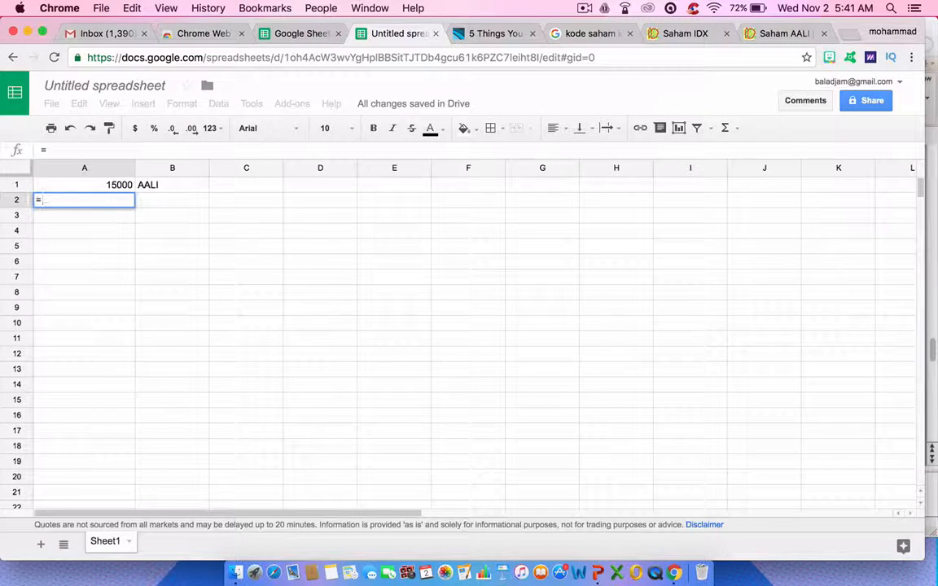
text(go)
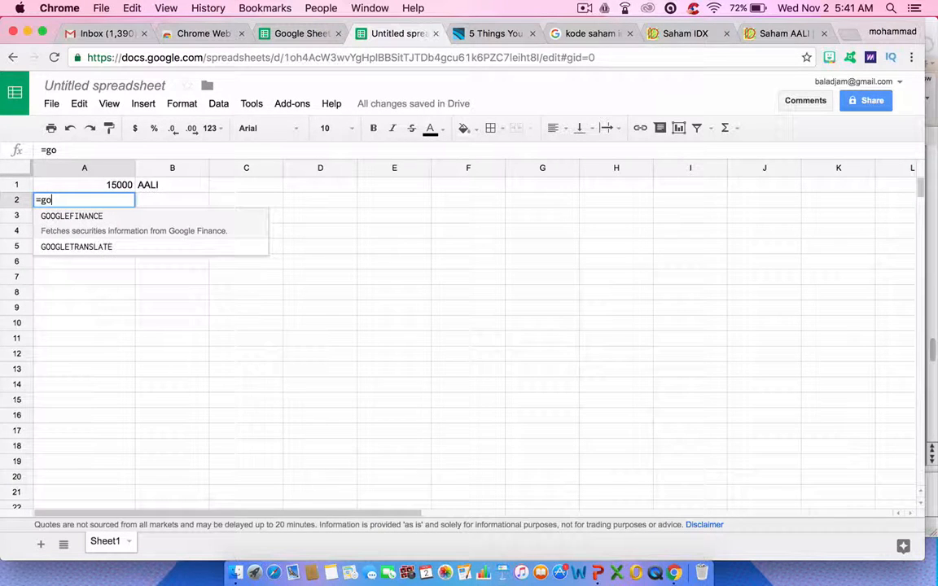
click(80, 223)
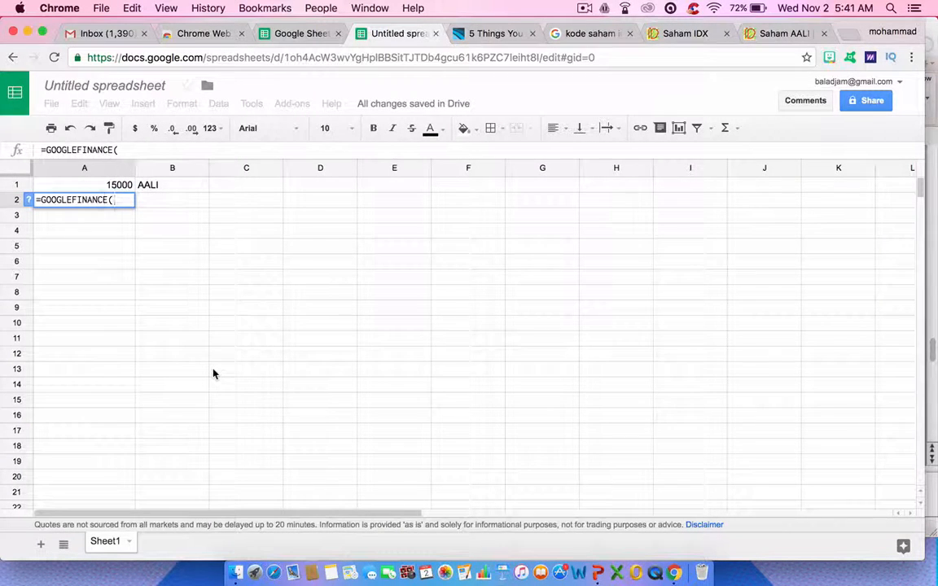
text(")
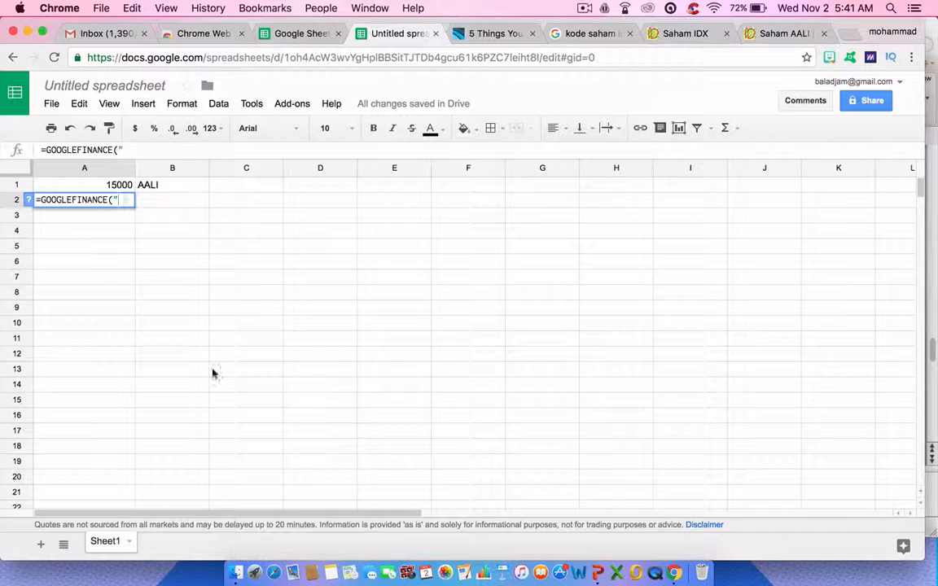
click(705, 36)
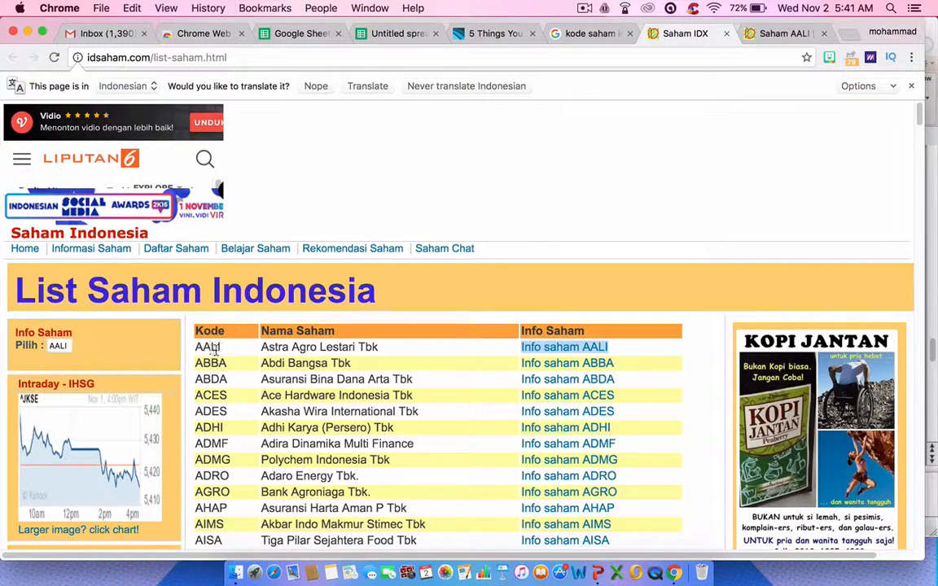
drag(226, 365, 197, 363)
key(super+c)
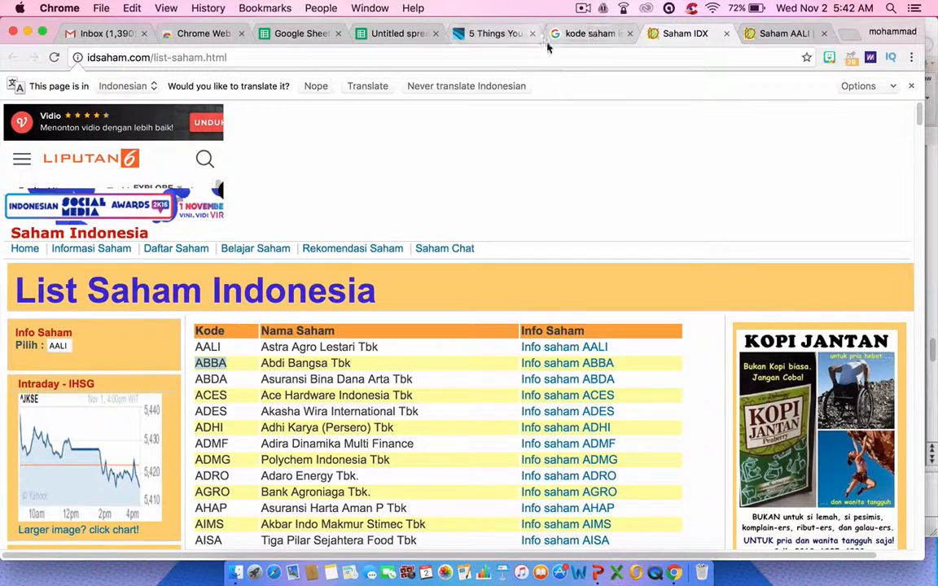
click(394, 35)
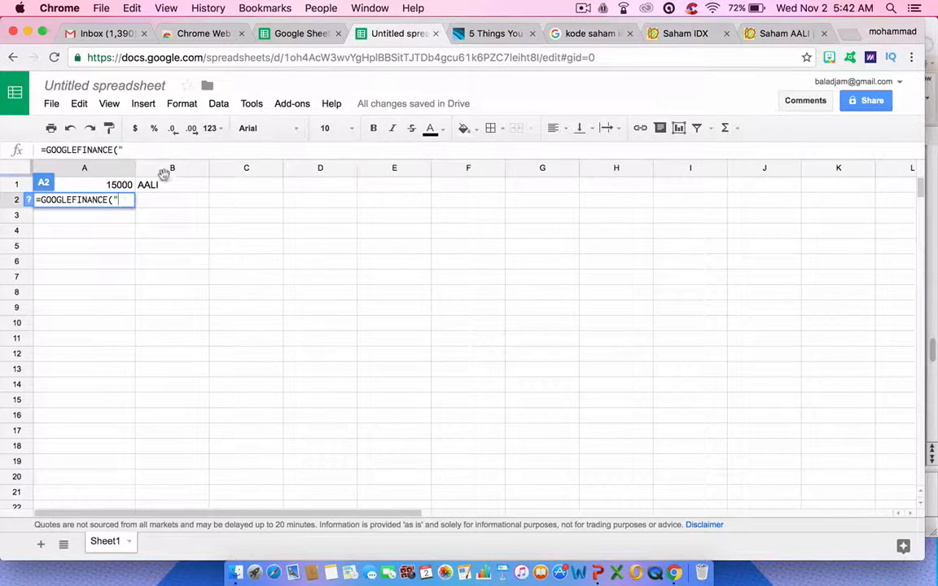
key(super+v)
text(")
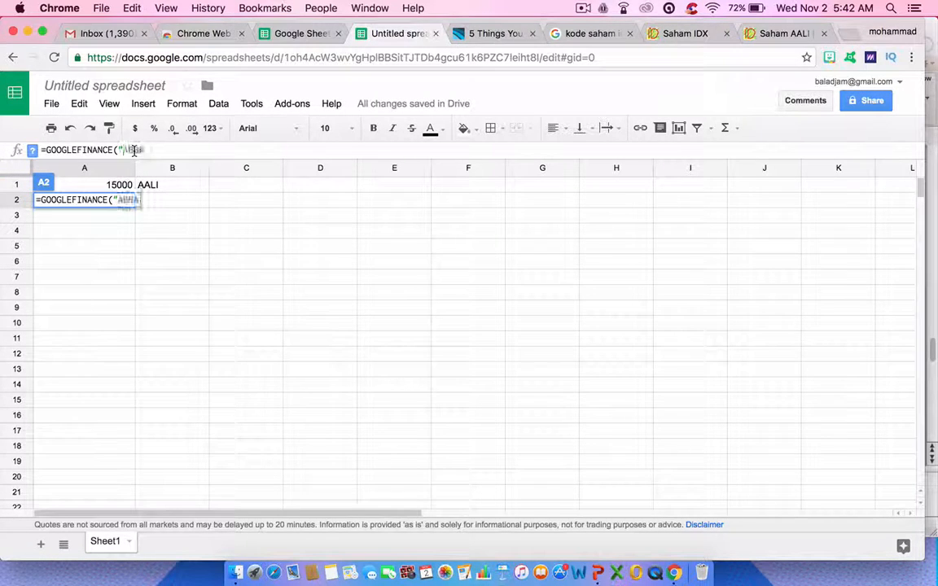
key(Return)
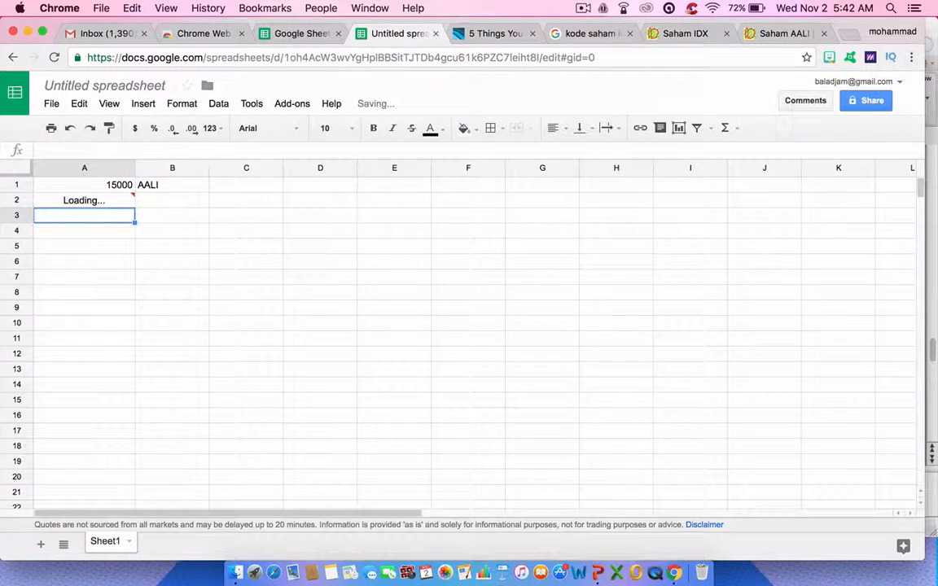
Step: Label the formula's row by pasting the copied stock code ABBA into cell B2
click(676, 34)
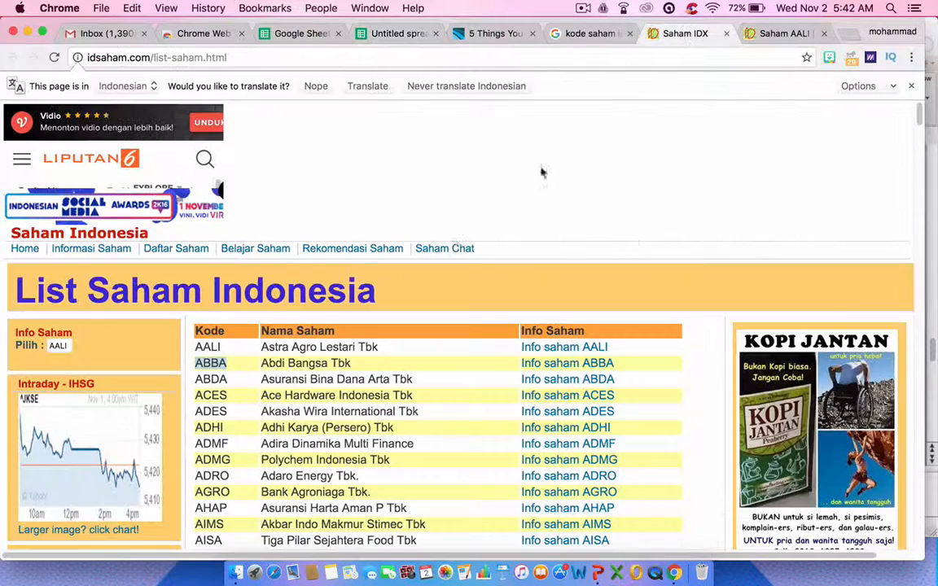
click(394, 34)
click(166, 205)
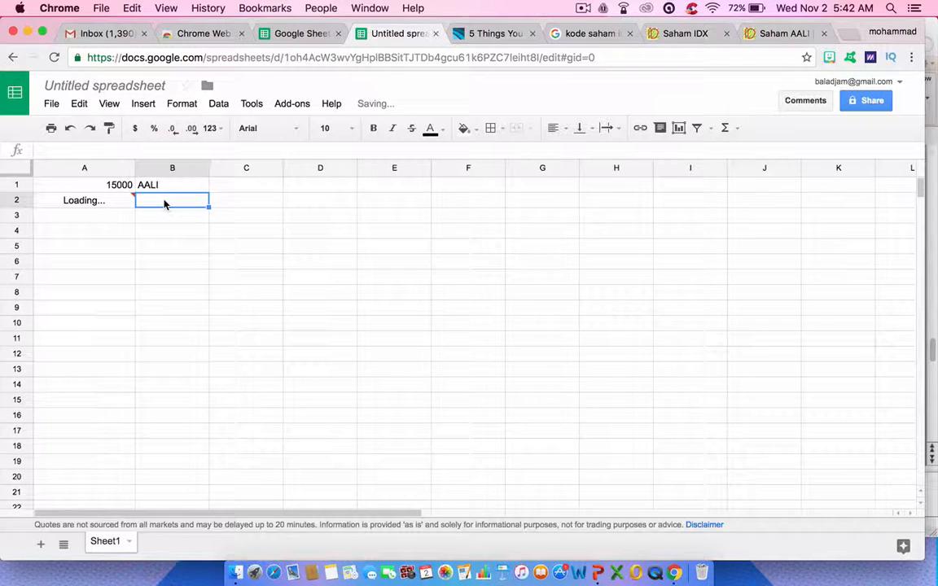
key(ctrl+v)
click(466, 273)
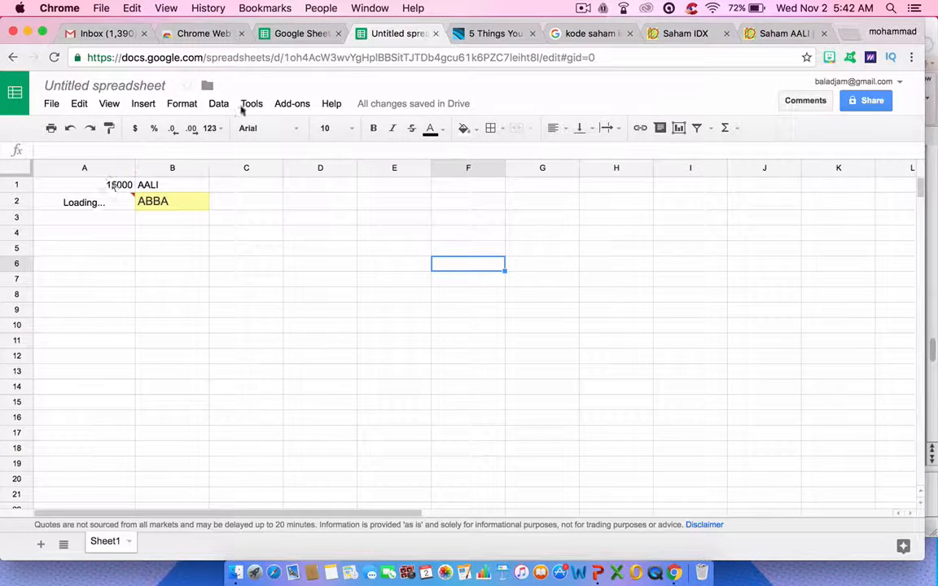
Step: Copy the stock code ACES from the Saham IDX list and return to the untitled spreadsheet
click(683, 33)
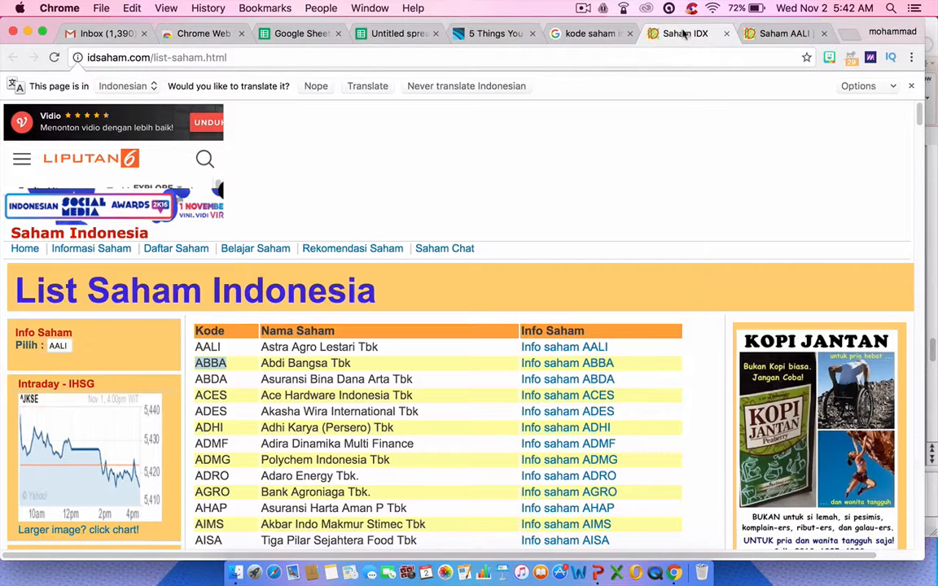
click(232, 395)
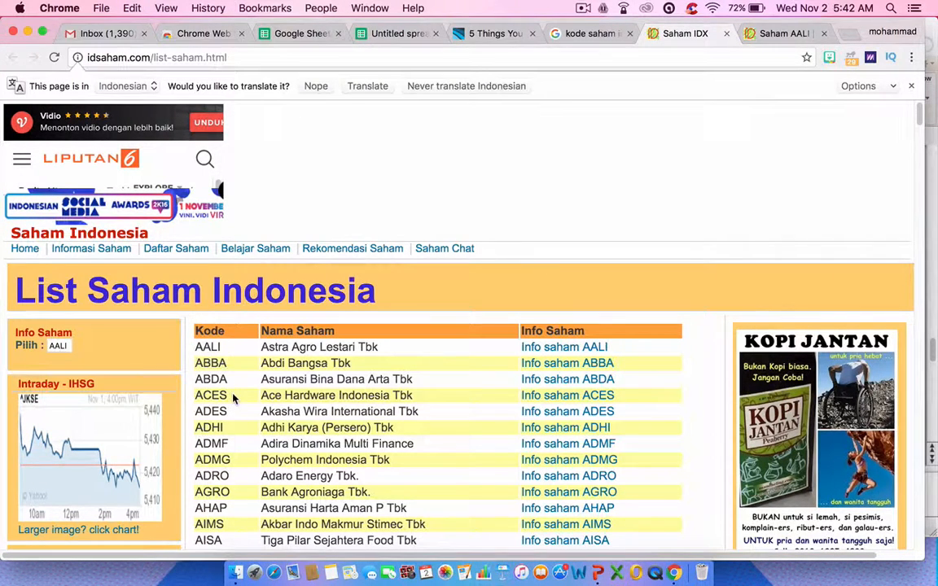
drag(232, 397, 197, 396)
key(ctrl+c)
click(385, 34)
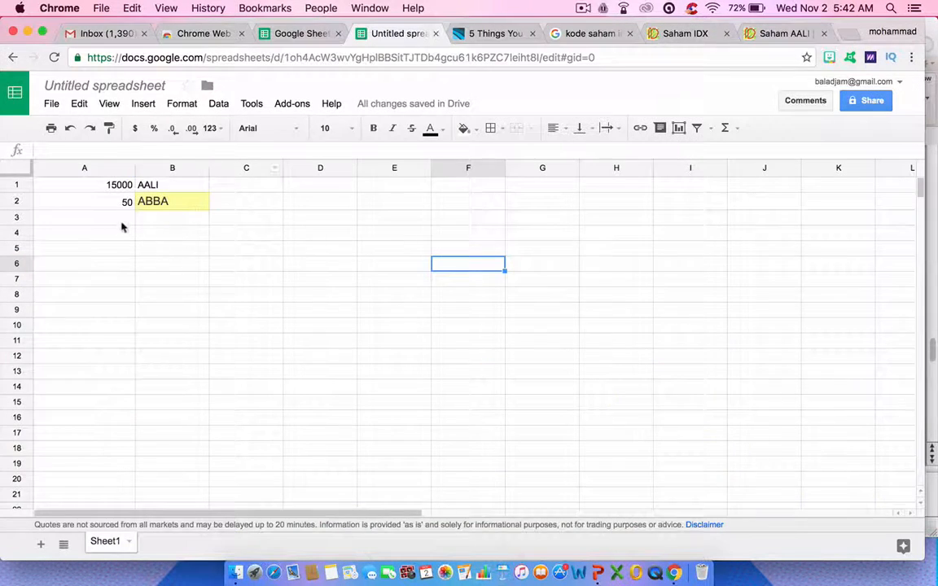
Step: Open the ABBA stock info page from the Saham IDX list in a new tab and return to the untitled spreadsheet
click(675, 34)
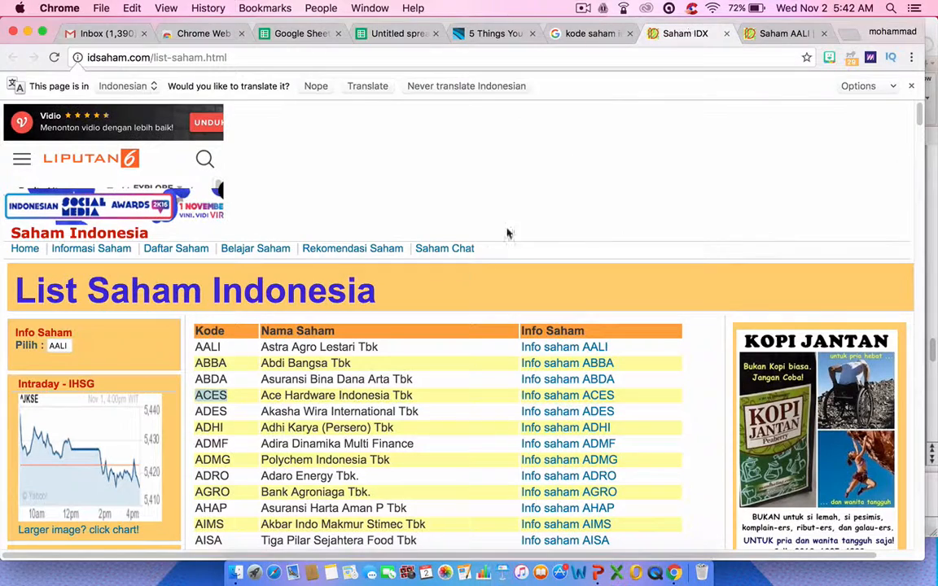
right_click(564, 363)
click(613, 363)
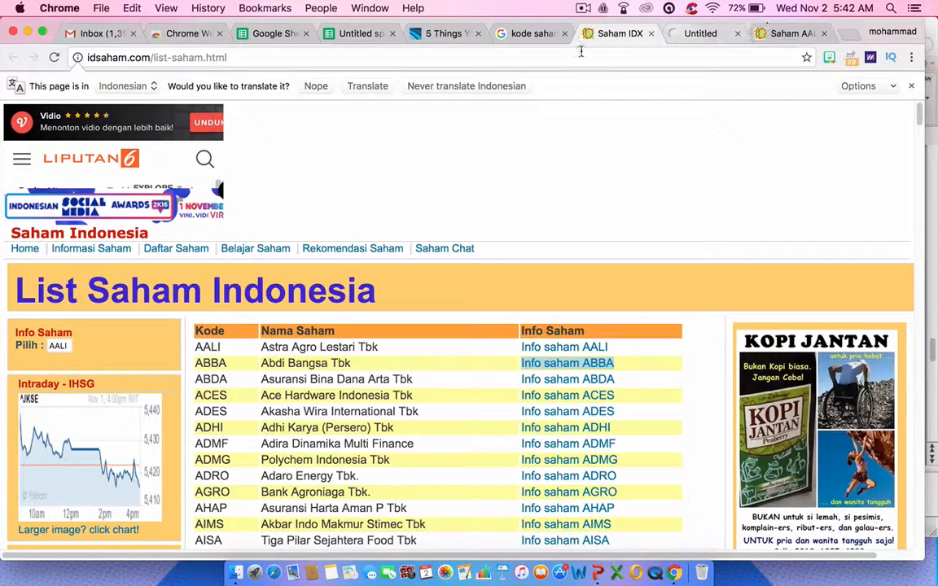
click(527, 35)
click(325, 31)
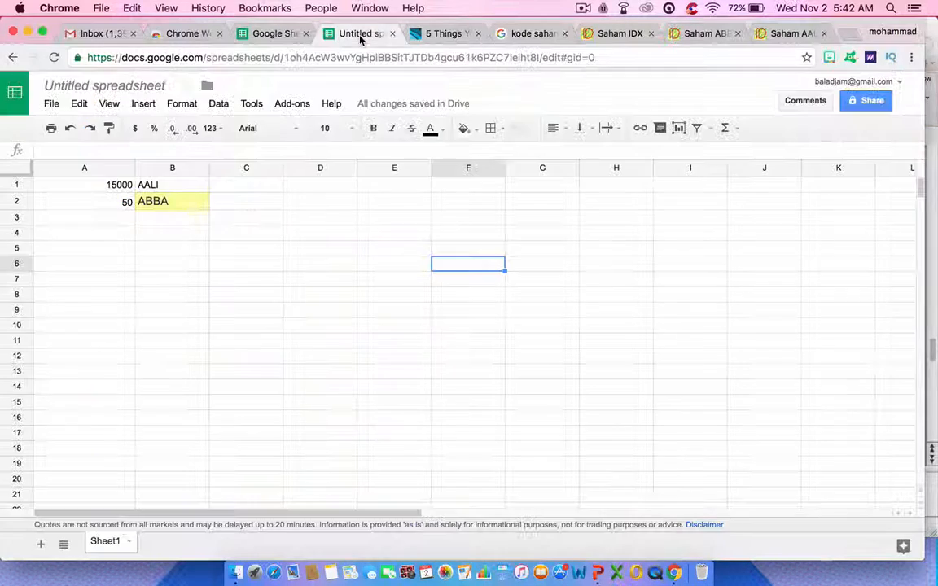
Step: Enter =GOOGLEFINANCE("ACES") in cell A3 and paste the copied stock code ACES into cell B3
click(109, 220)
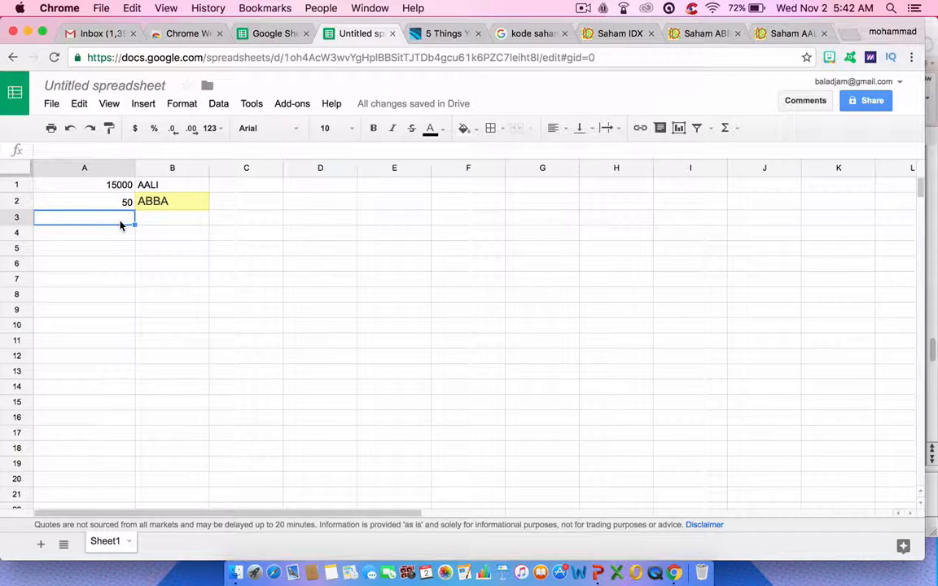
text(=go)
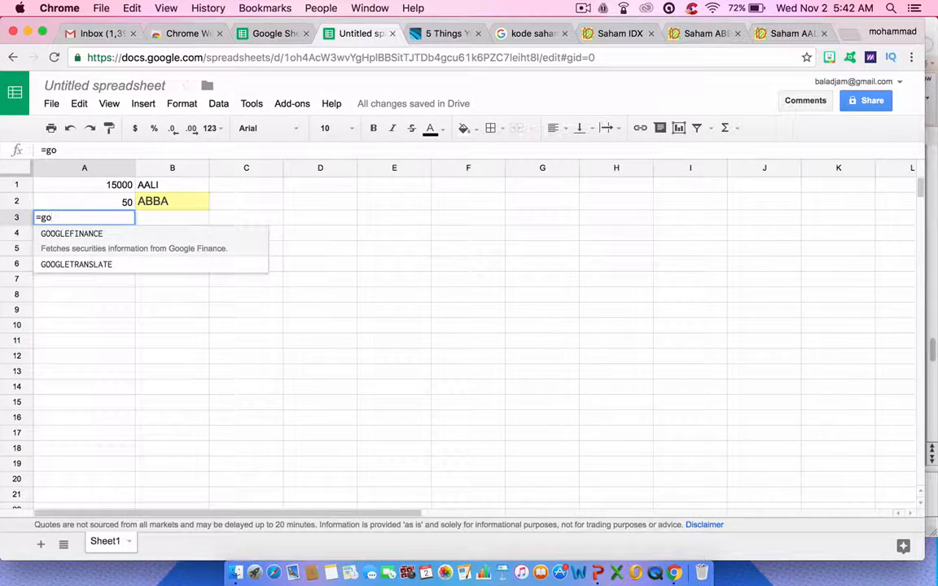
click(148, 237)
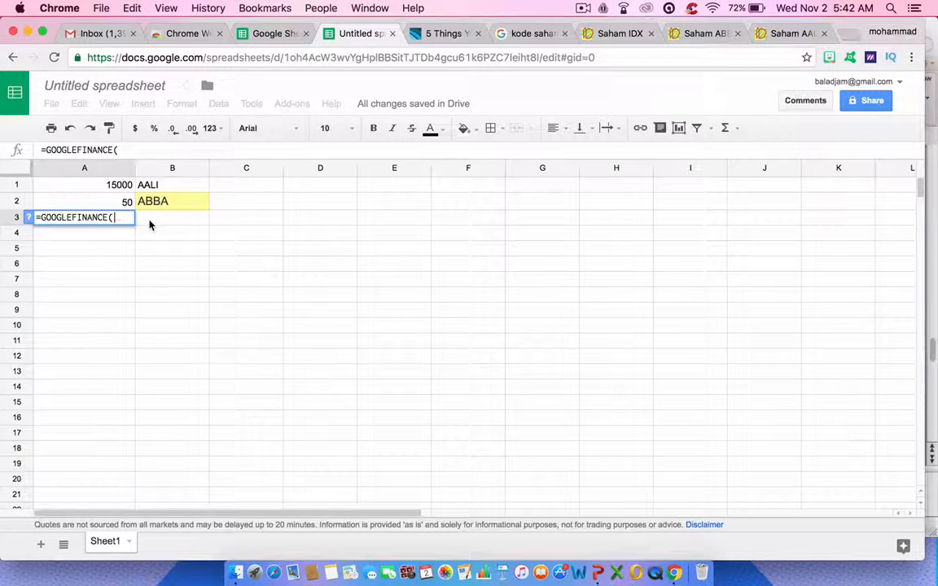
text(ACES)
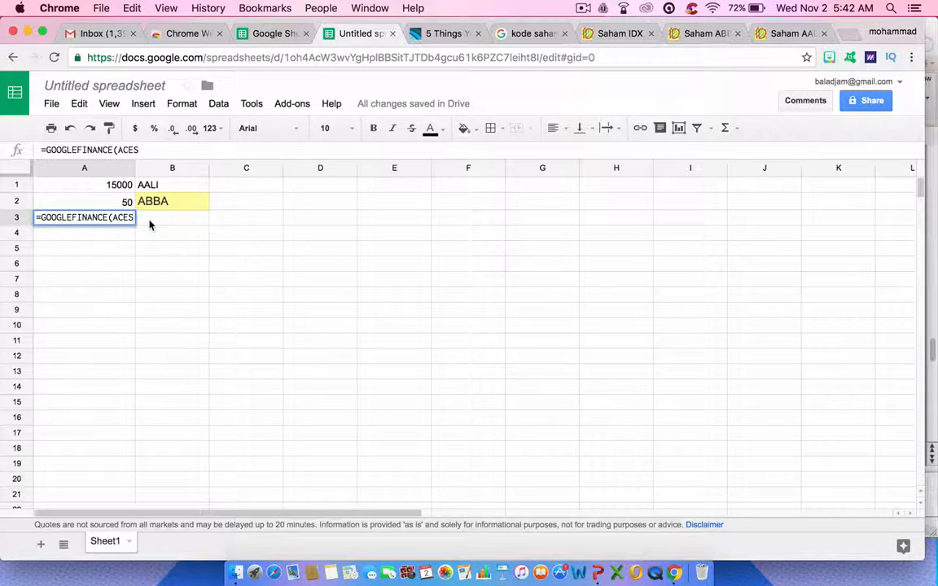
click(117, 217)
text(")
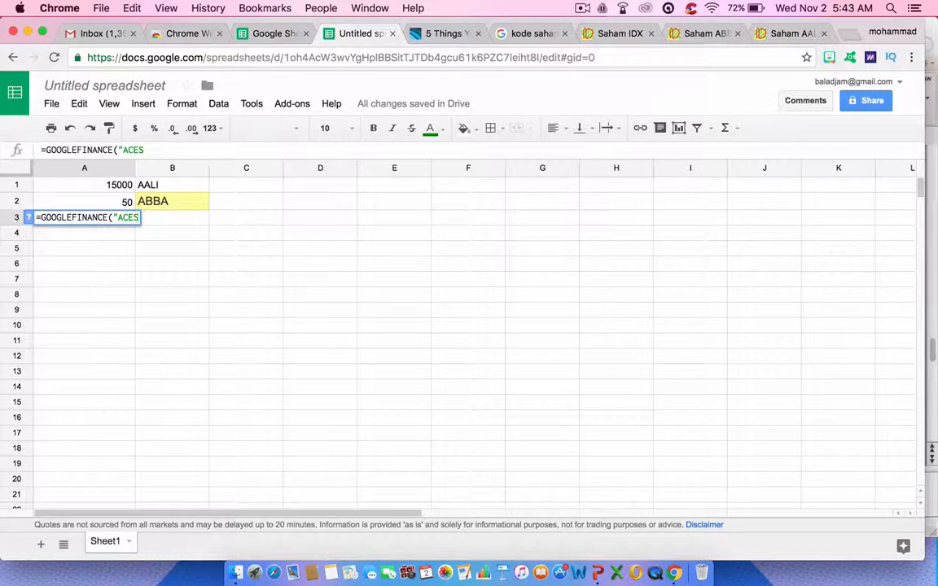
text("))
key(Return)
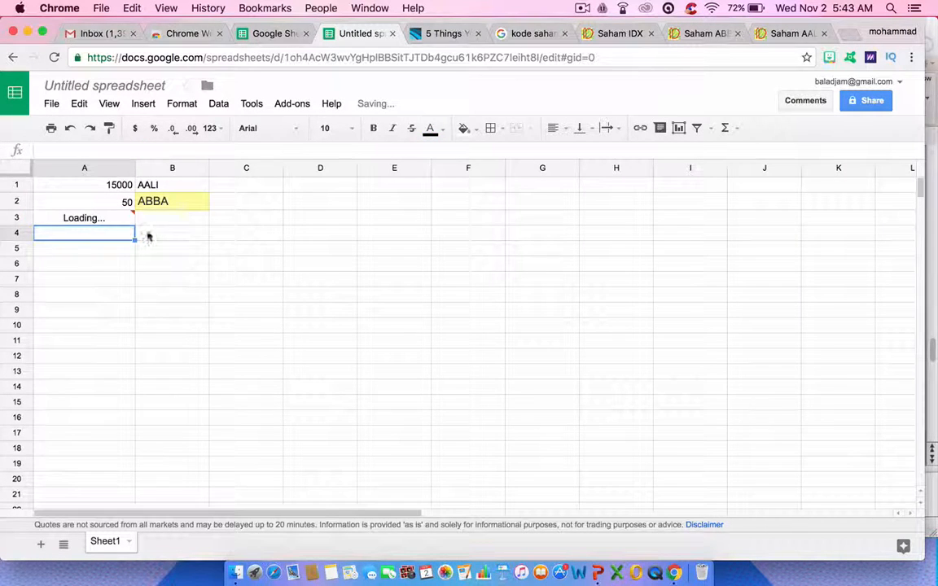
click(185, 220)
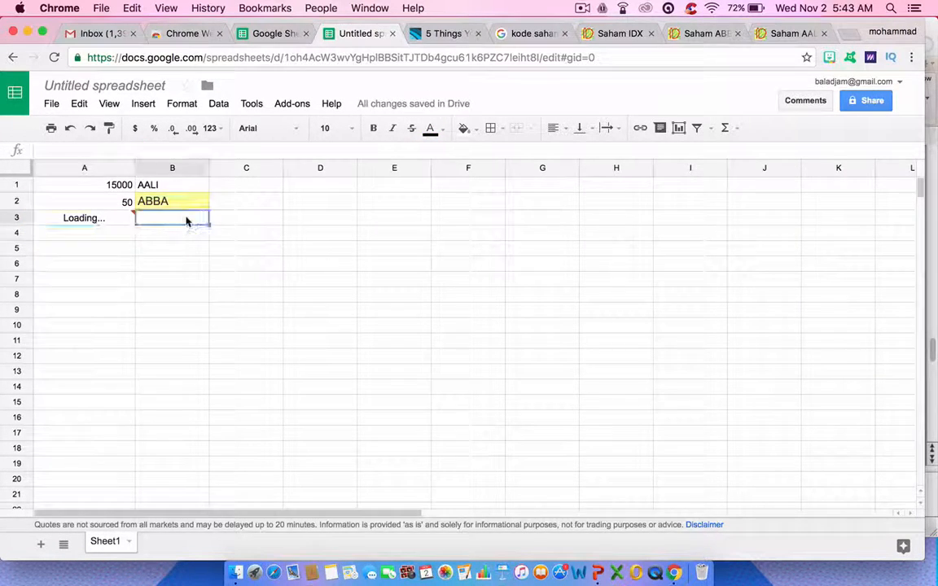
key(ctrl+v)
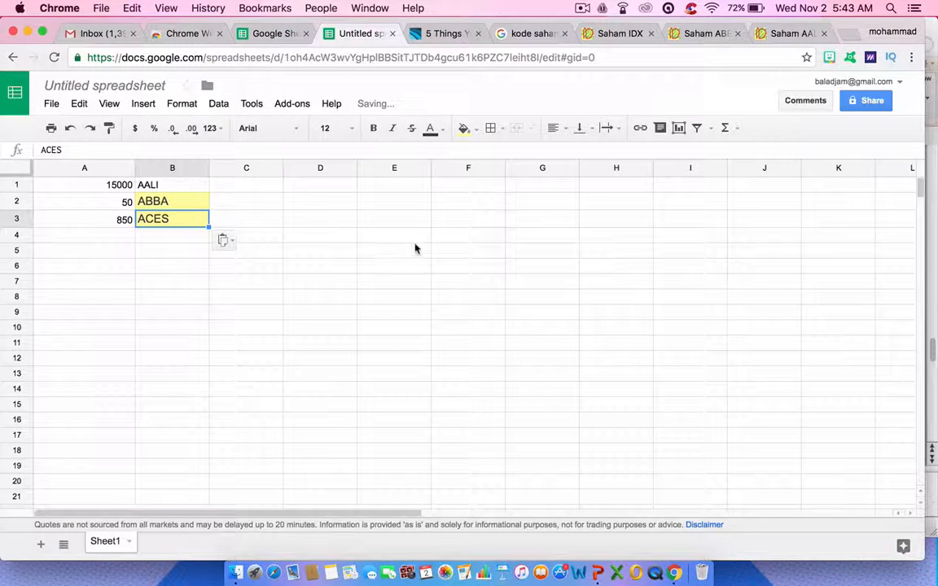
Step: Check the price charts on the ABBA and AALI info pages, ending at the Saham IDX list
click(700, 33)
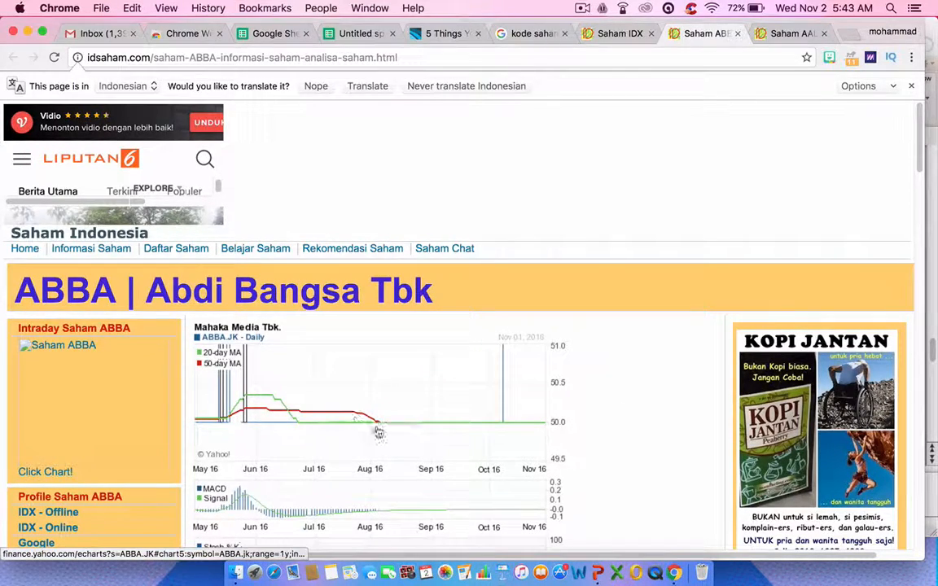
click(789, 36)
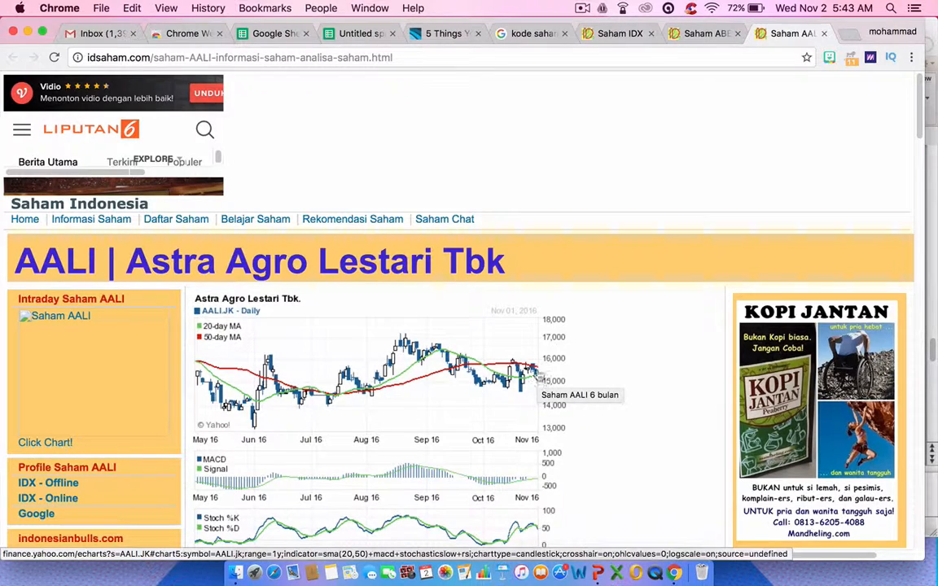
click(613, 35)
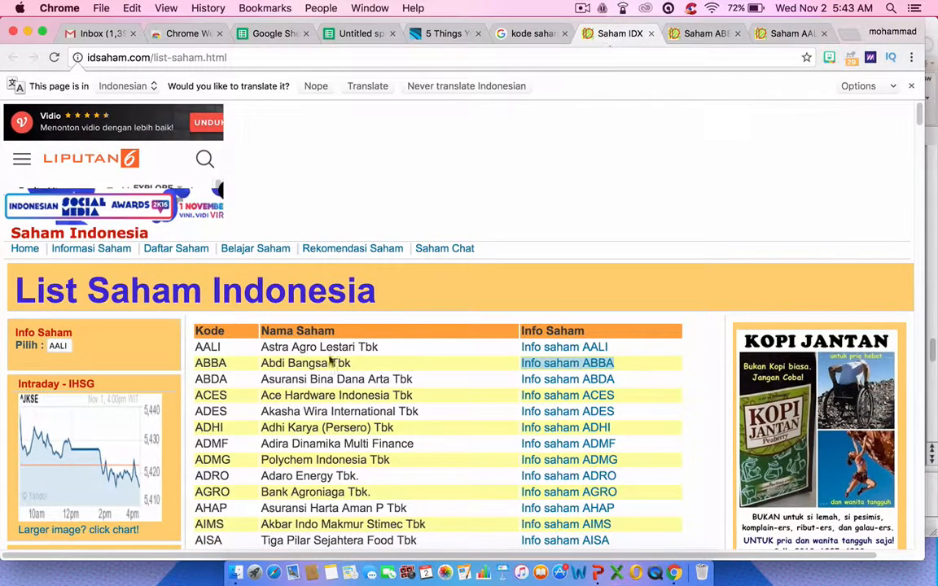
Step: Open the ACES stock info page in a new tab and browse the list of stock codes
right_click(581, 396)
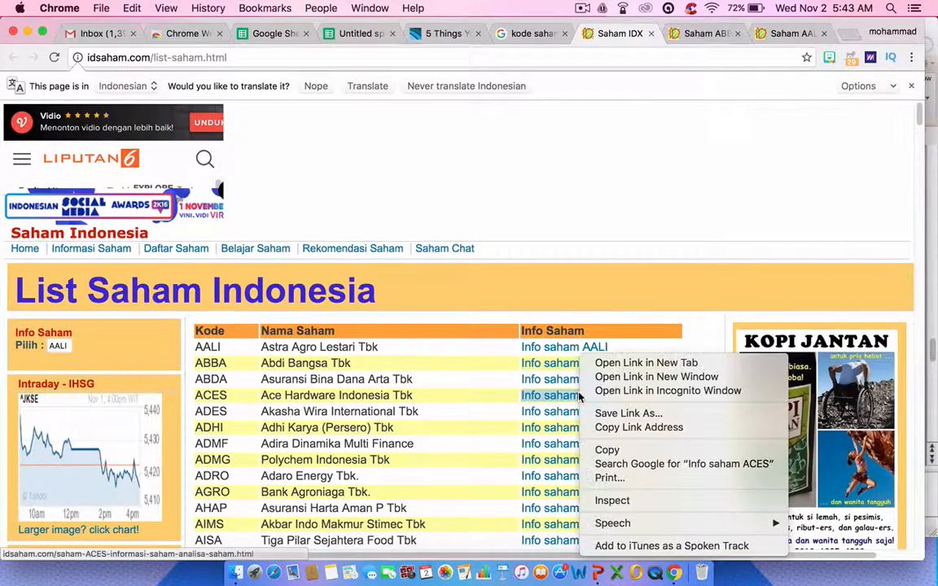
click(643, 362)
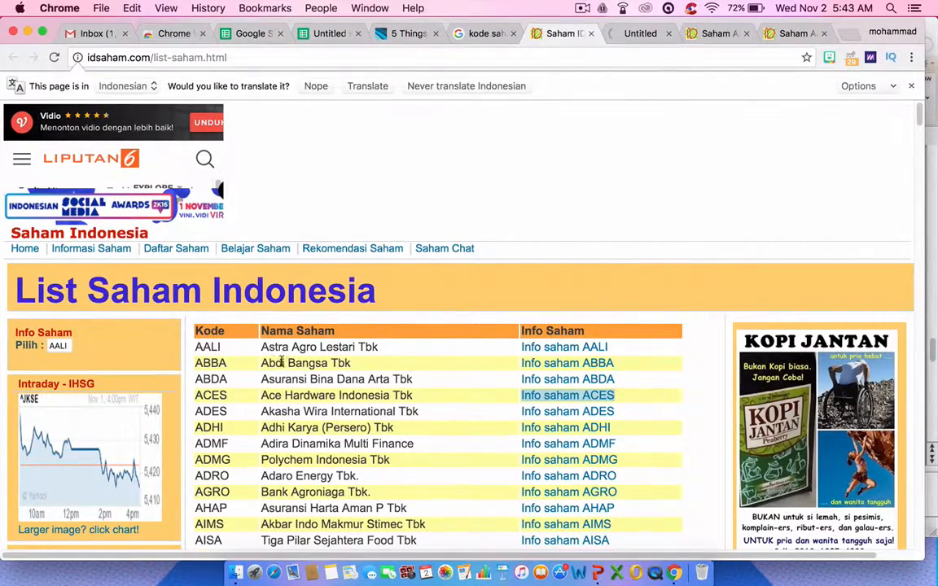
scroll(281, 362, down, 20)
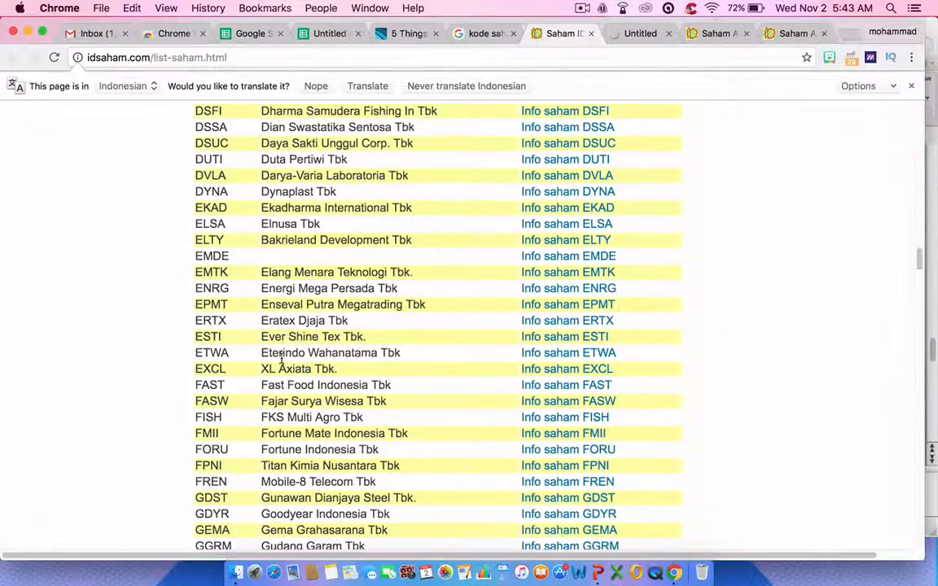
scroll(282, 358, up, 20)
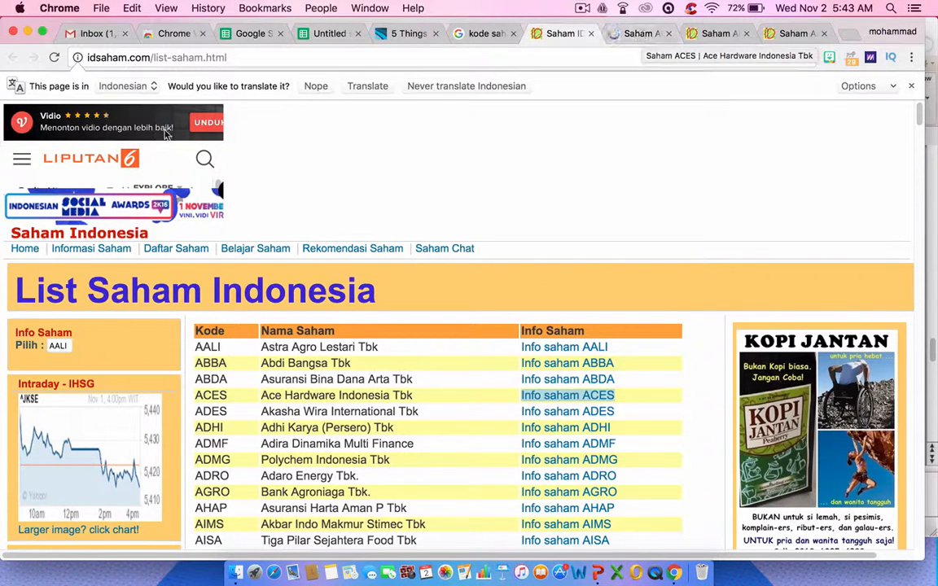
Step: Compare the price chart on the ACES info page with the fetched ACES price in the spreadsheet
click(644, 34)
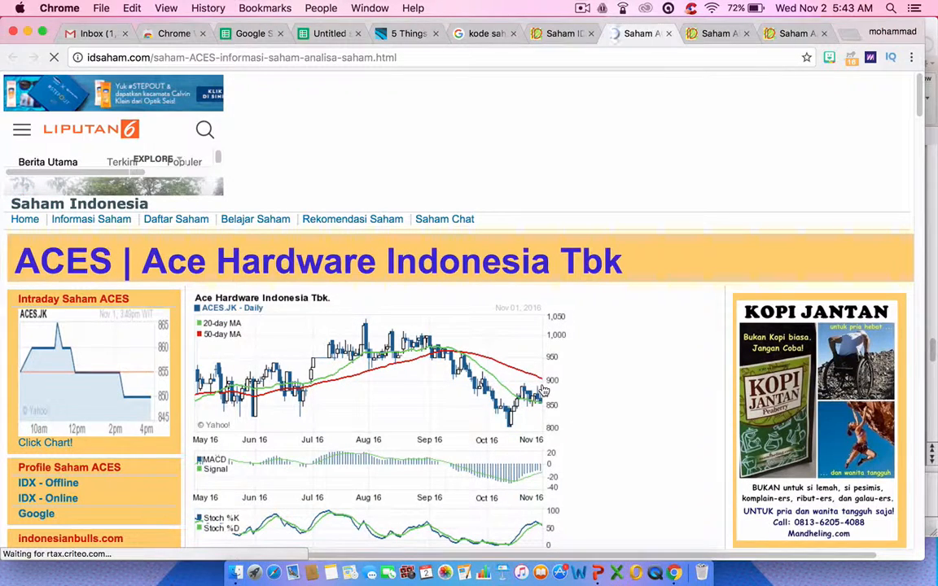
click(318, 33)
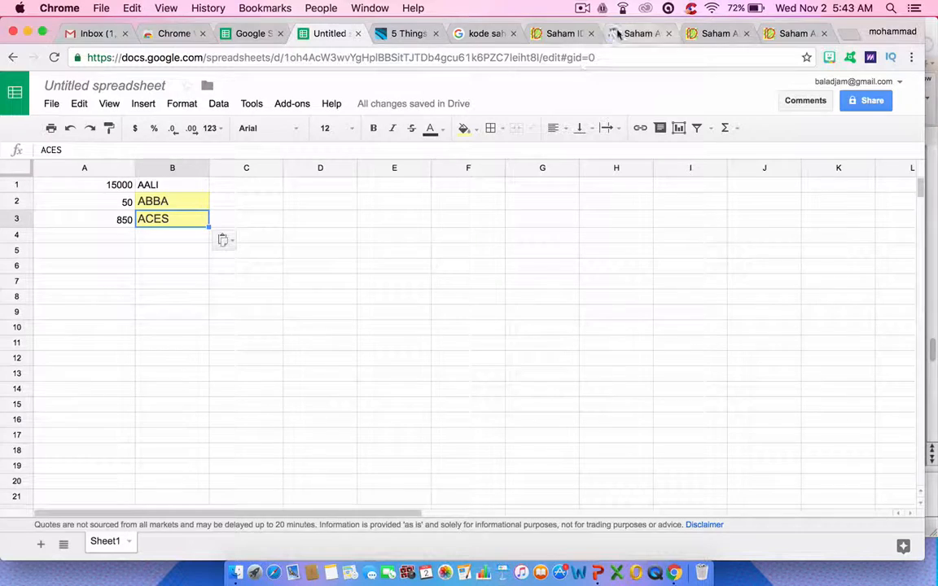
click(617, 33)
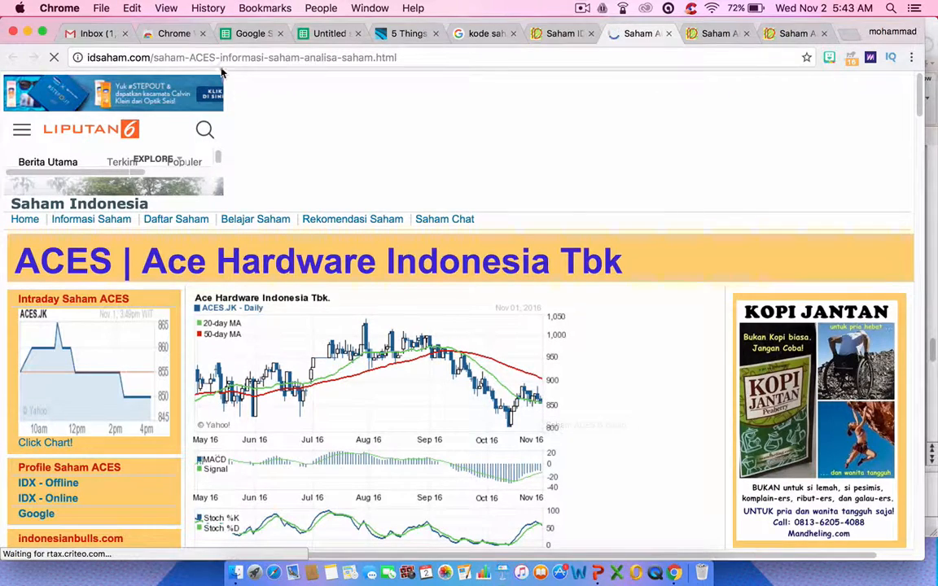
Step: Start a GOOGLEFINANCE formula in cell A4 of the untitled spreadsheet with an opening quotation mark for the stock code
click(322, 34)
click(101, 240)
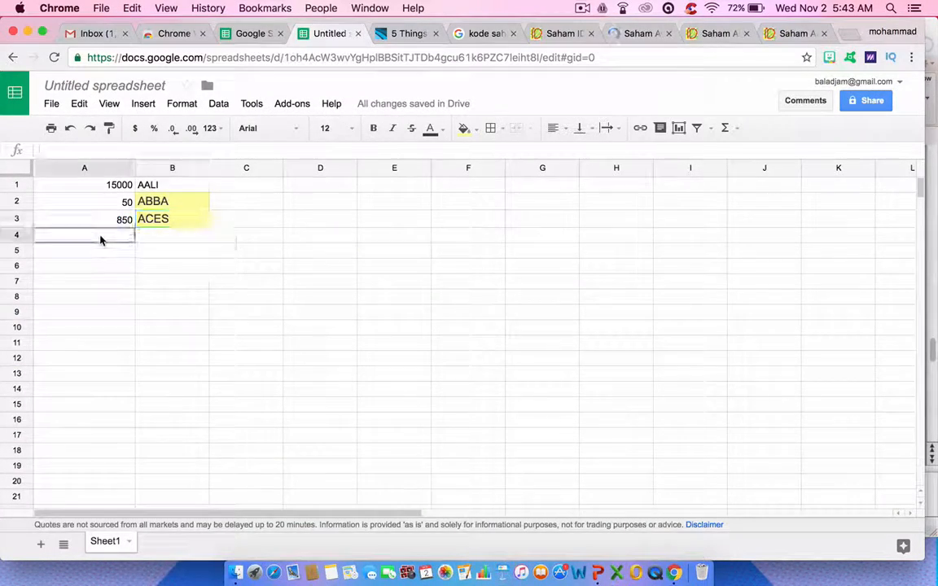
text(=go)
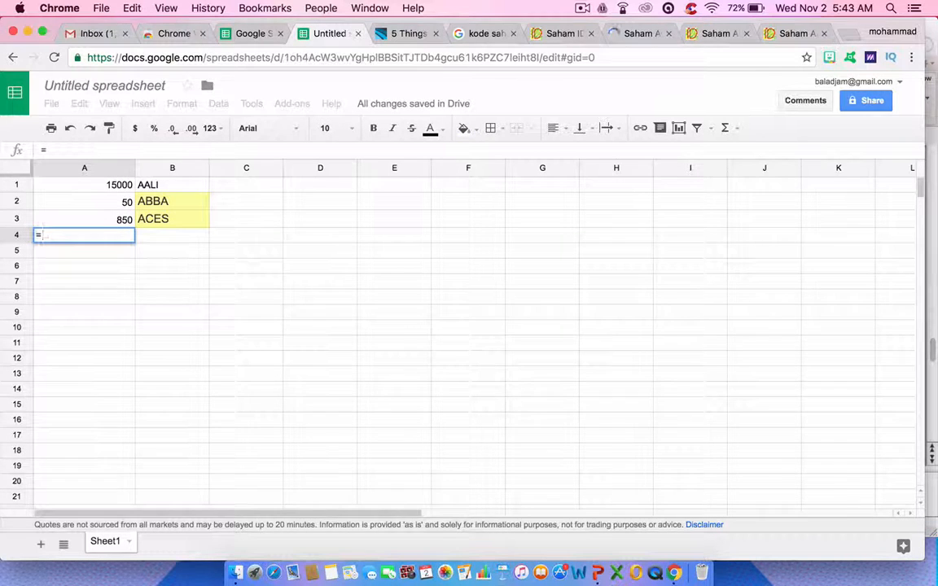
click(101, 254)
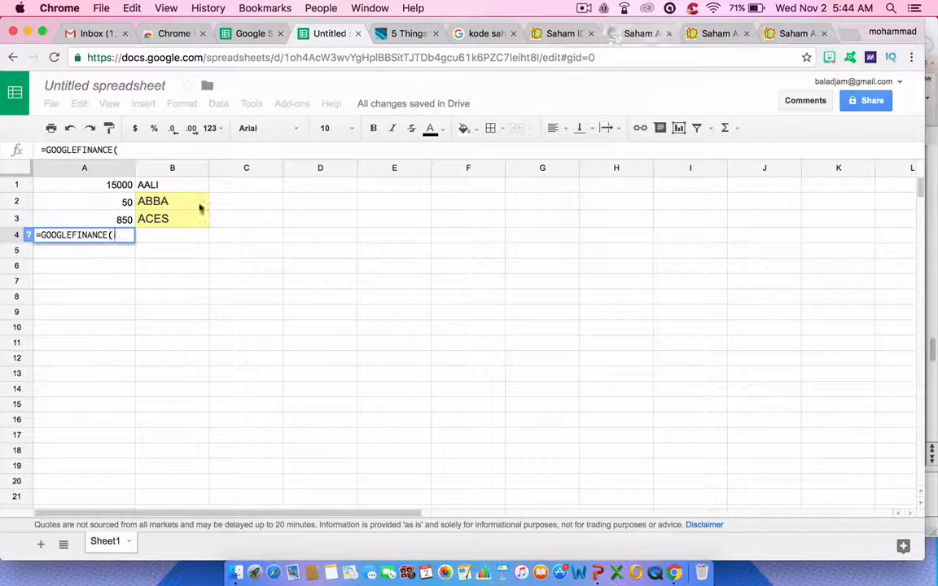
text(")
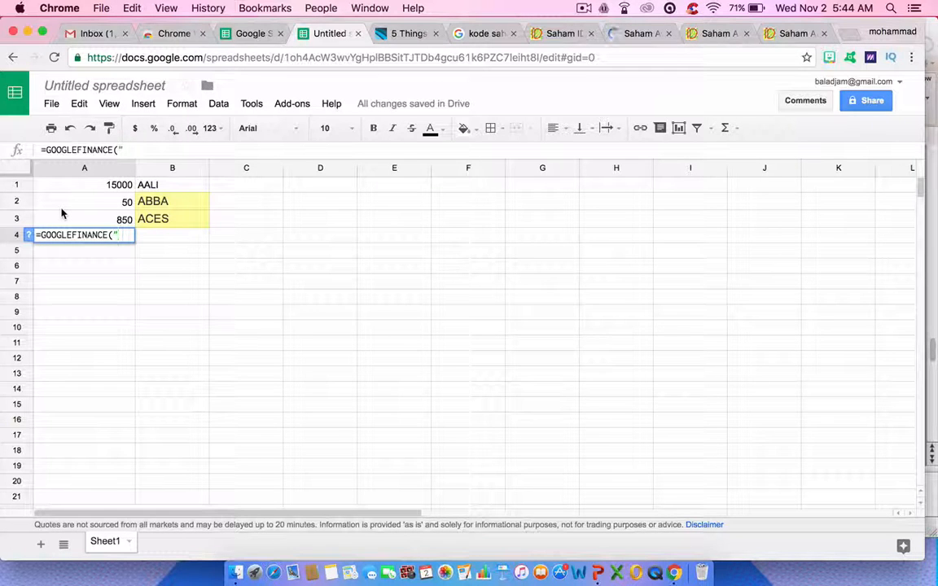
key(super+2)
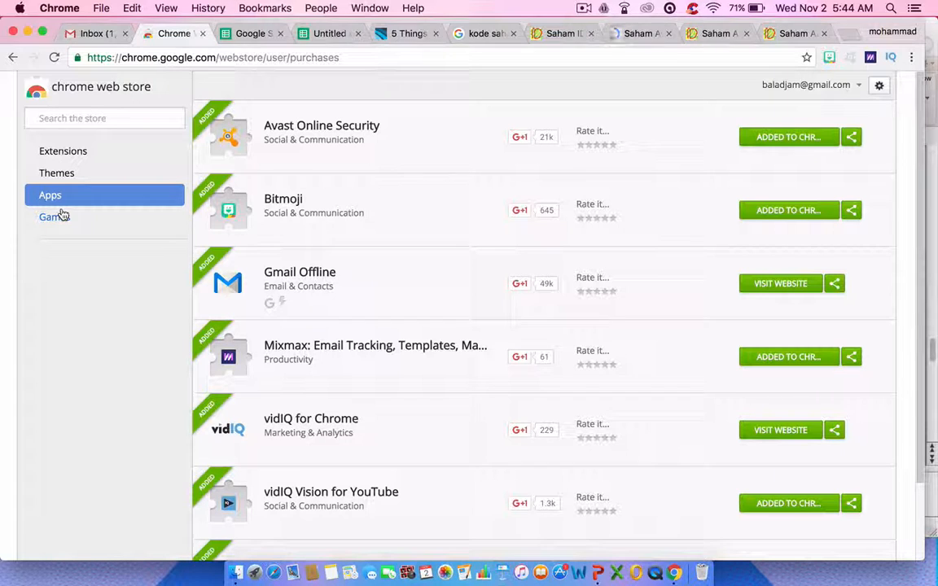
key(super+4)
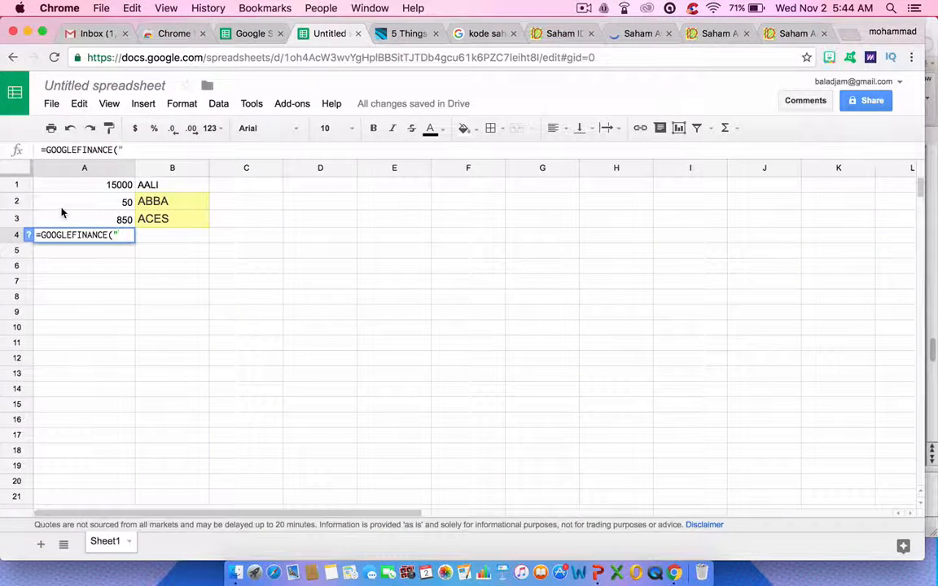